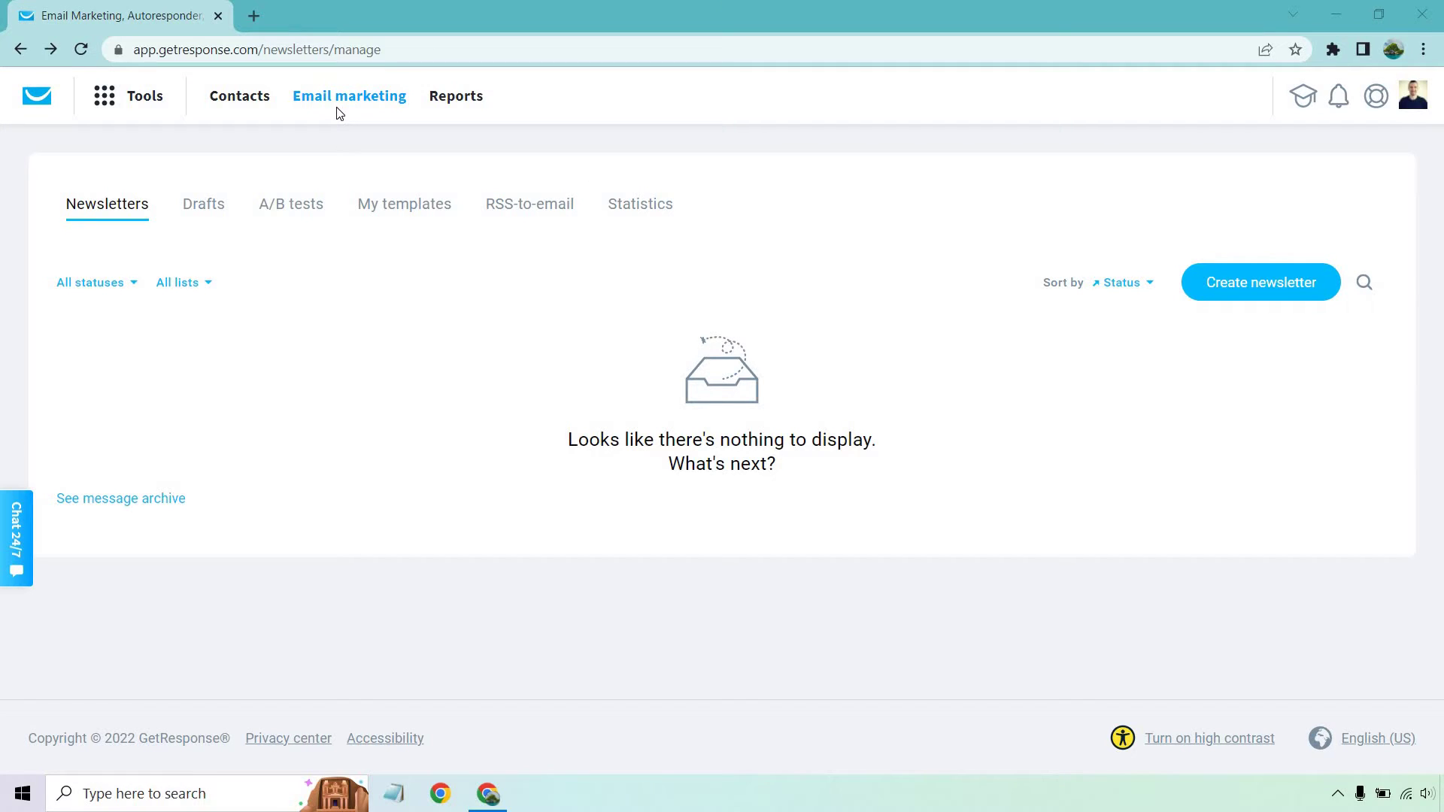
Create a new newsletter from the Email marketing > Newsletters page
{"action": "left_click", "coordinate": [1283, 300]}
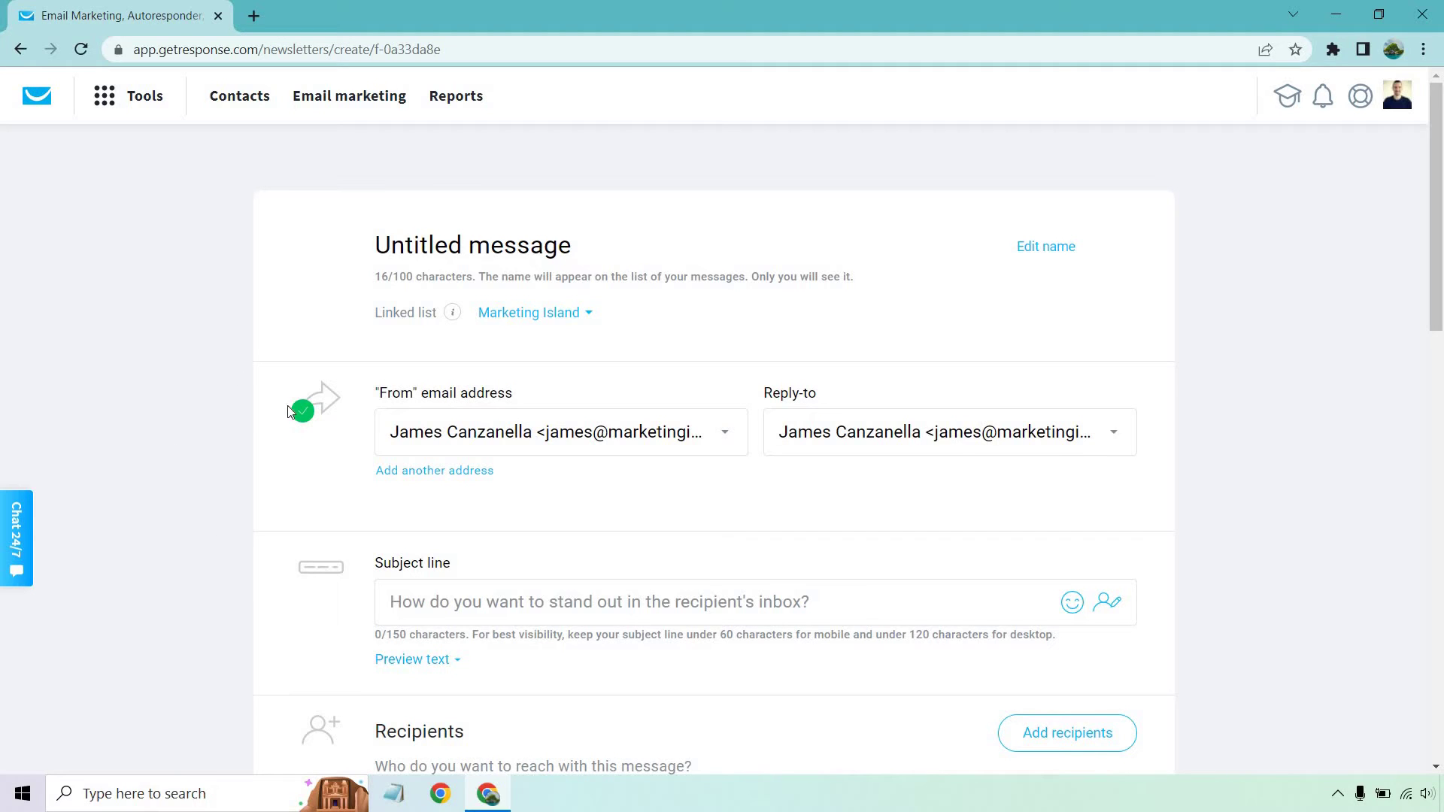
Paste 'The Case Against Email Marketing' into the newsletter's subject line field
{"action": "scroll", "coordinate": [199, 389], "scroll_direction": "down", "scroll_amount": 4}
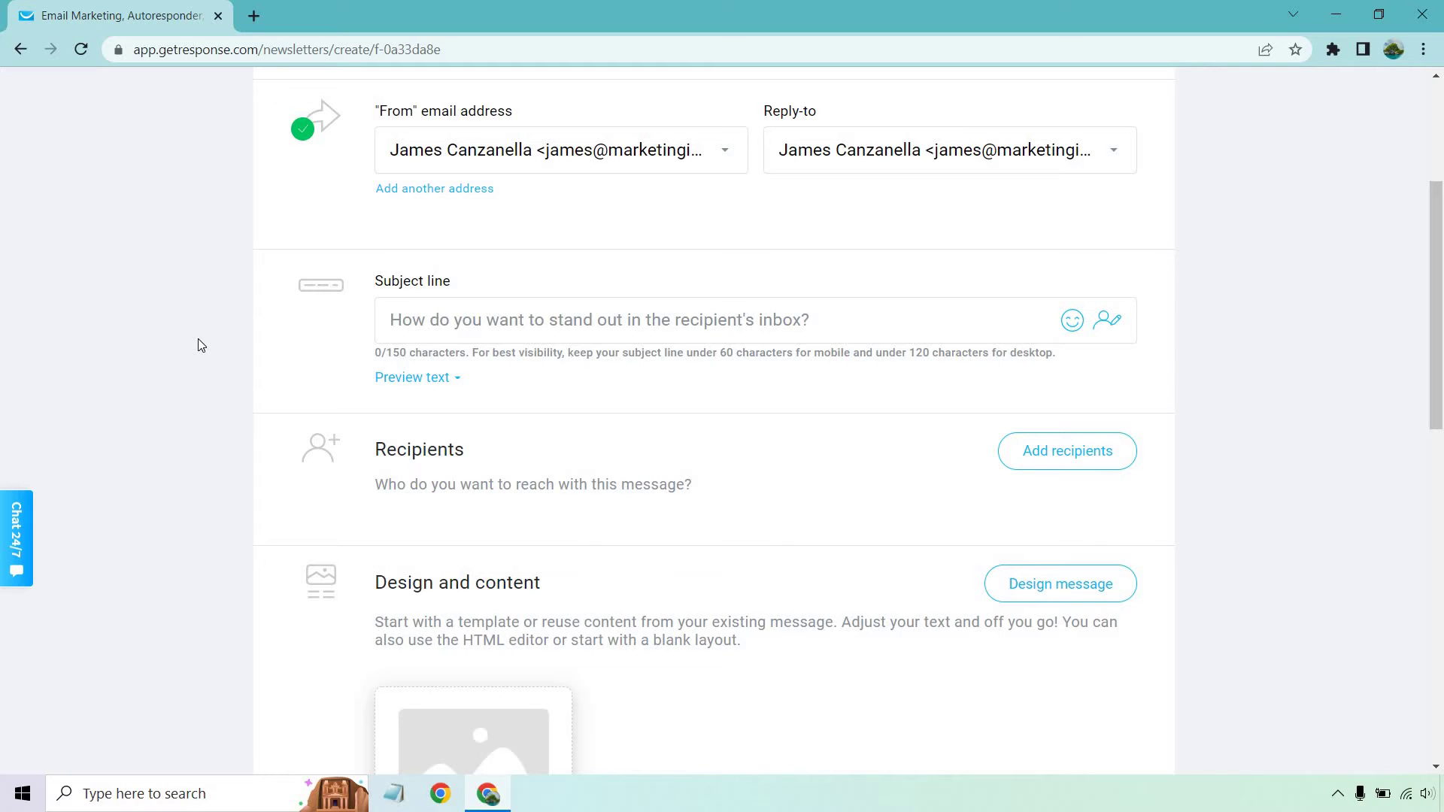
{"action": "left_click", "coordinate": [404, 319]}
{"action": "type", "text": "The Case Against Email Marketing"}
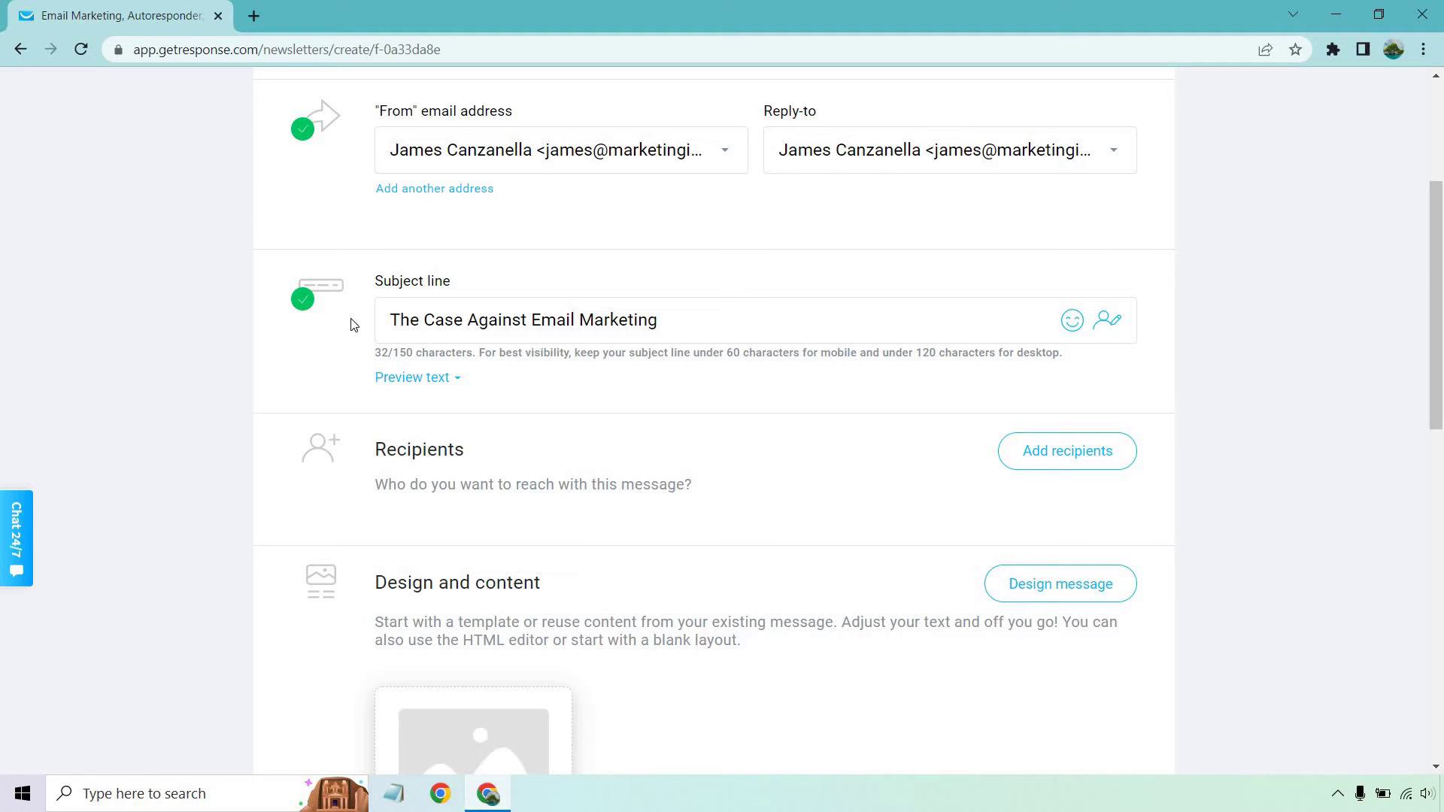
{"action": "left_click_drag", "start_coordinate": [393, 320], "coordinate": [525, 322]}
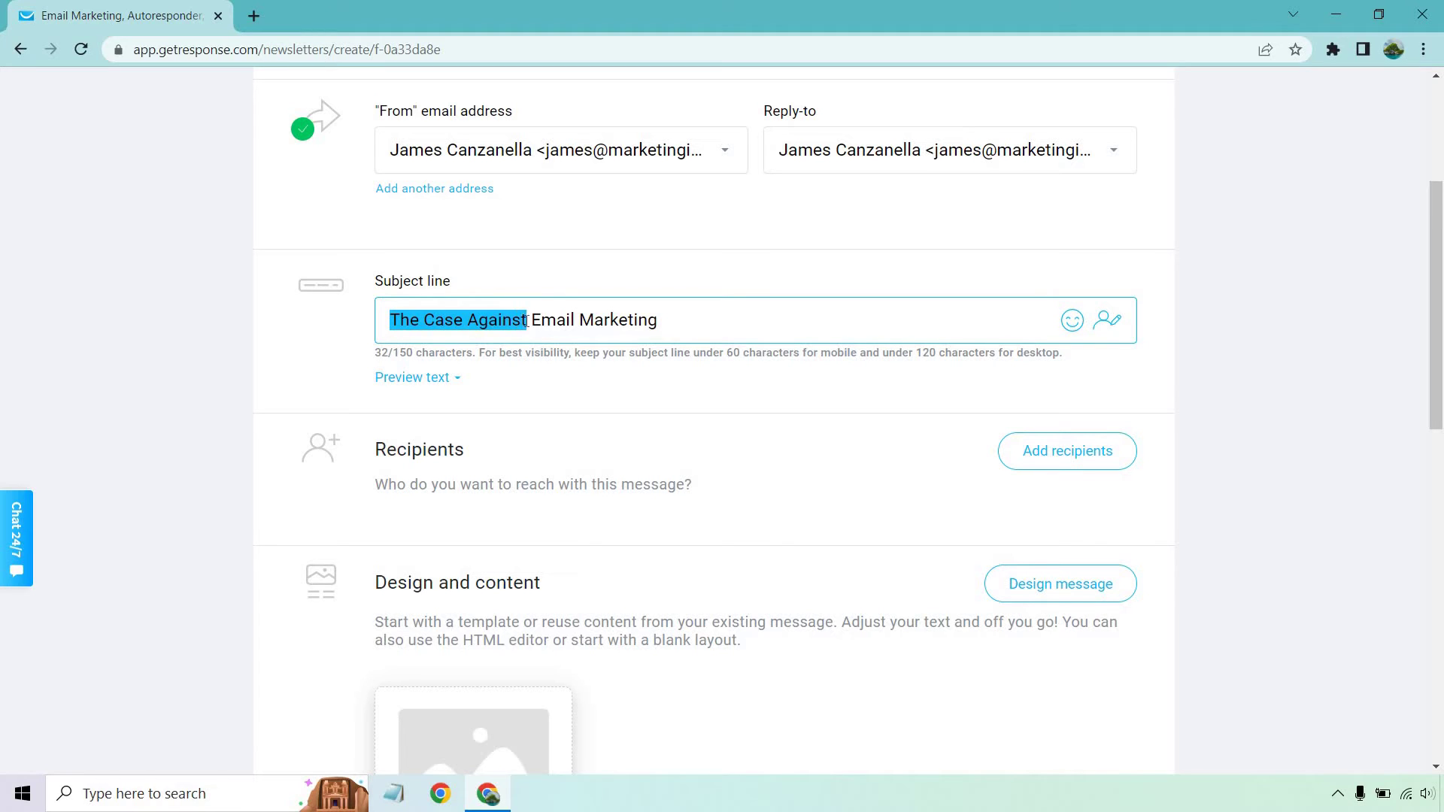
{"action": "left_click", "coordinate": [532, 321]}
{"action": "left_click_drag", "start_coordinate": [532, 322], "coordinate": [660, 328]}
{"action": "left_click", "coordinate": [700, 318]}
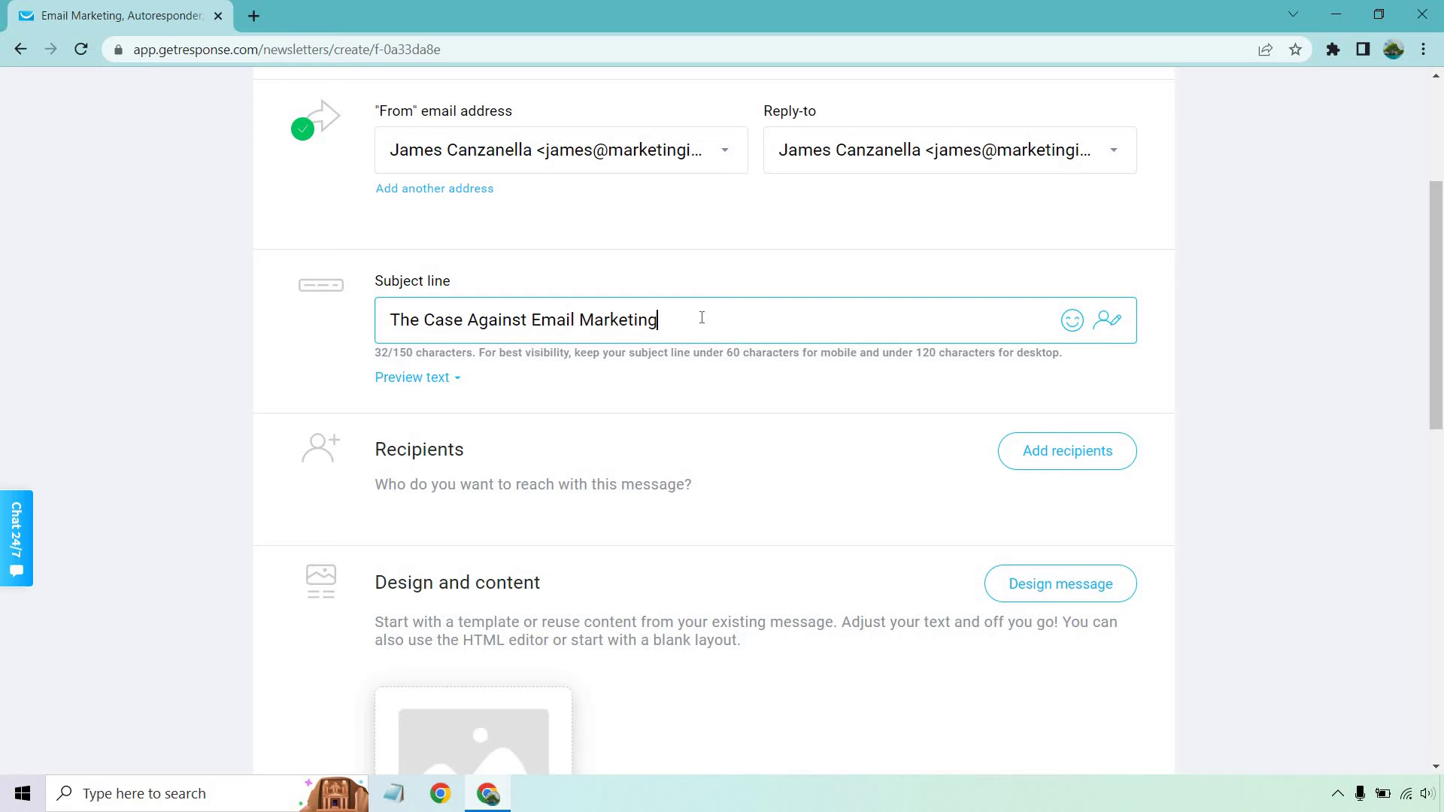
{"action": "scroll", "coordinate": [702, 318], "scroll_direction": "up", "scroll_amount": 4}
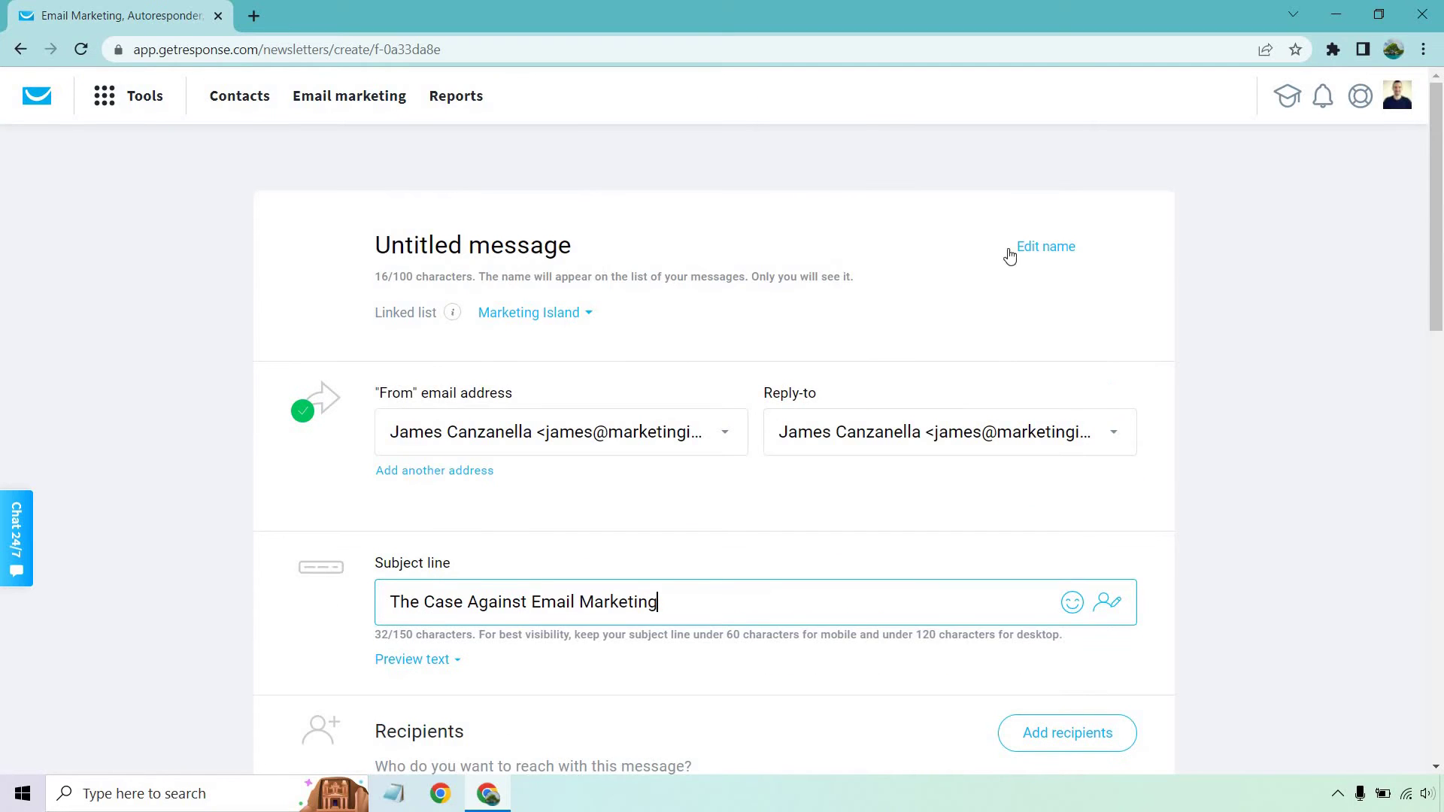
Rename the untitled message to 'The Case Against Email Marketing'
{"action": "left_click", "coordinate": [751, 254]}
{"action": "key", "text": "ctrl+a"}
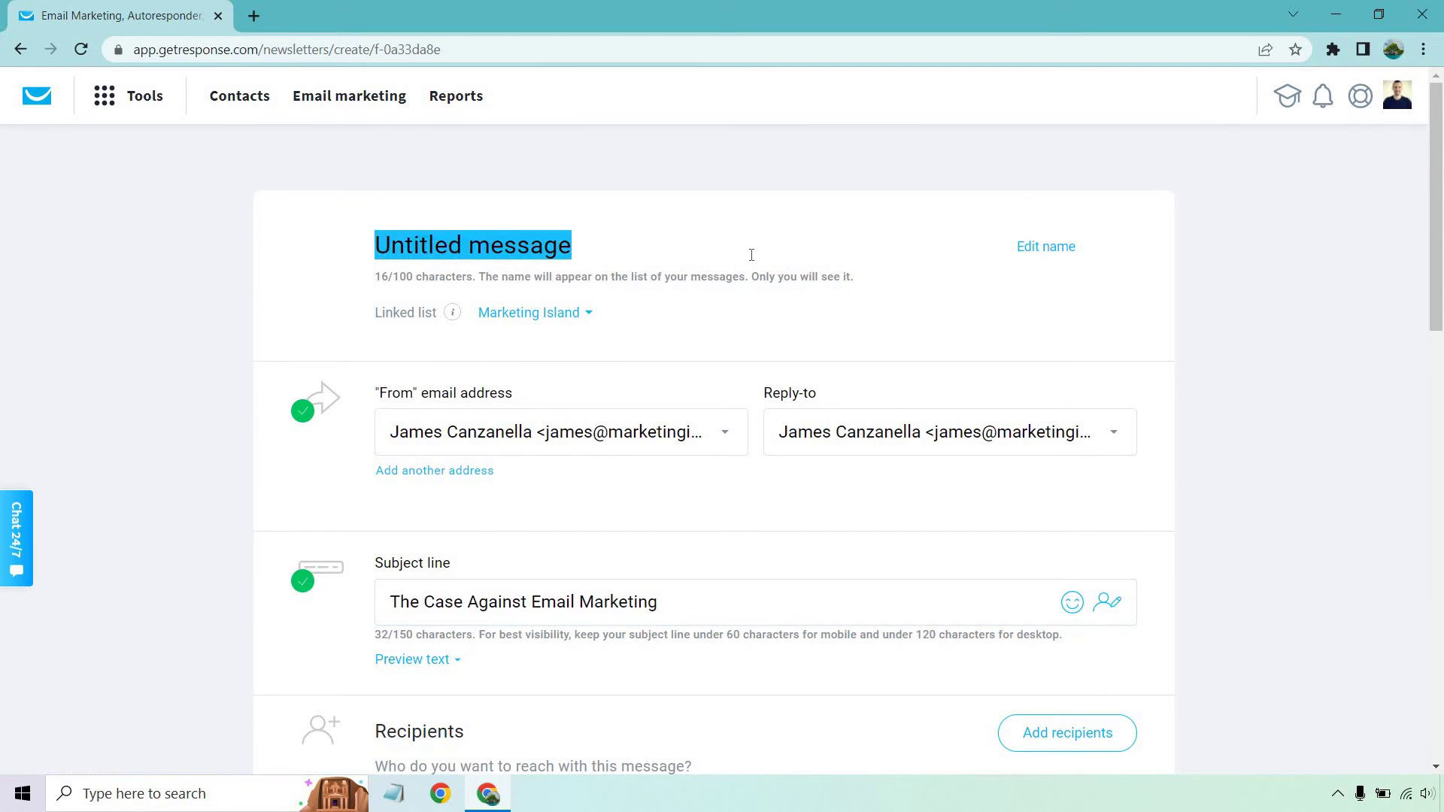
{"action": "type", "text": "The Case Against Email Marketing"}
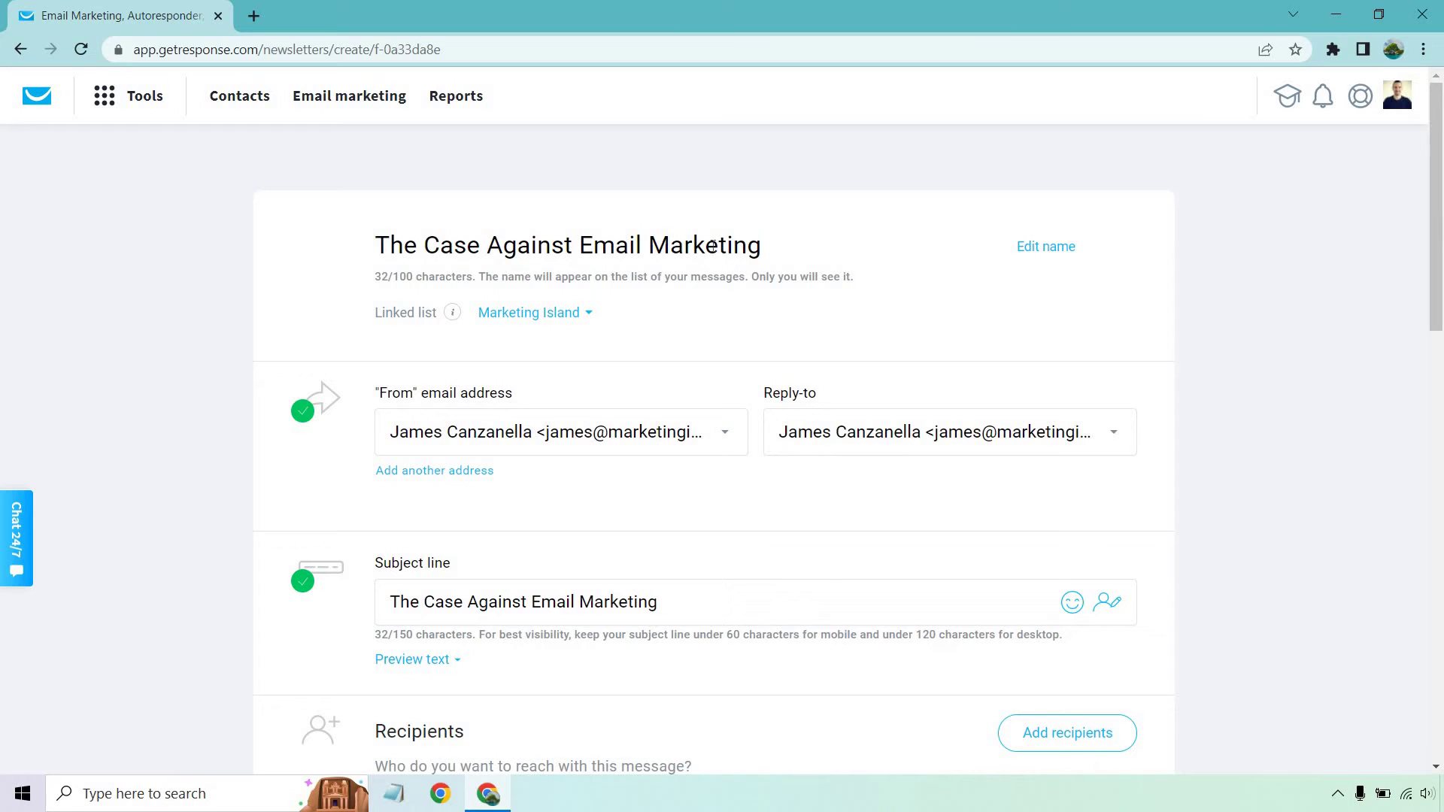
{"action": "left_click_drag", "start_coordinate": [752, 293], "coordinate": [984, 295]}
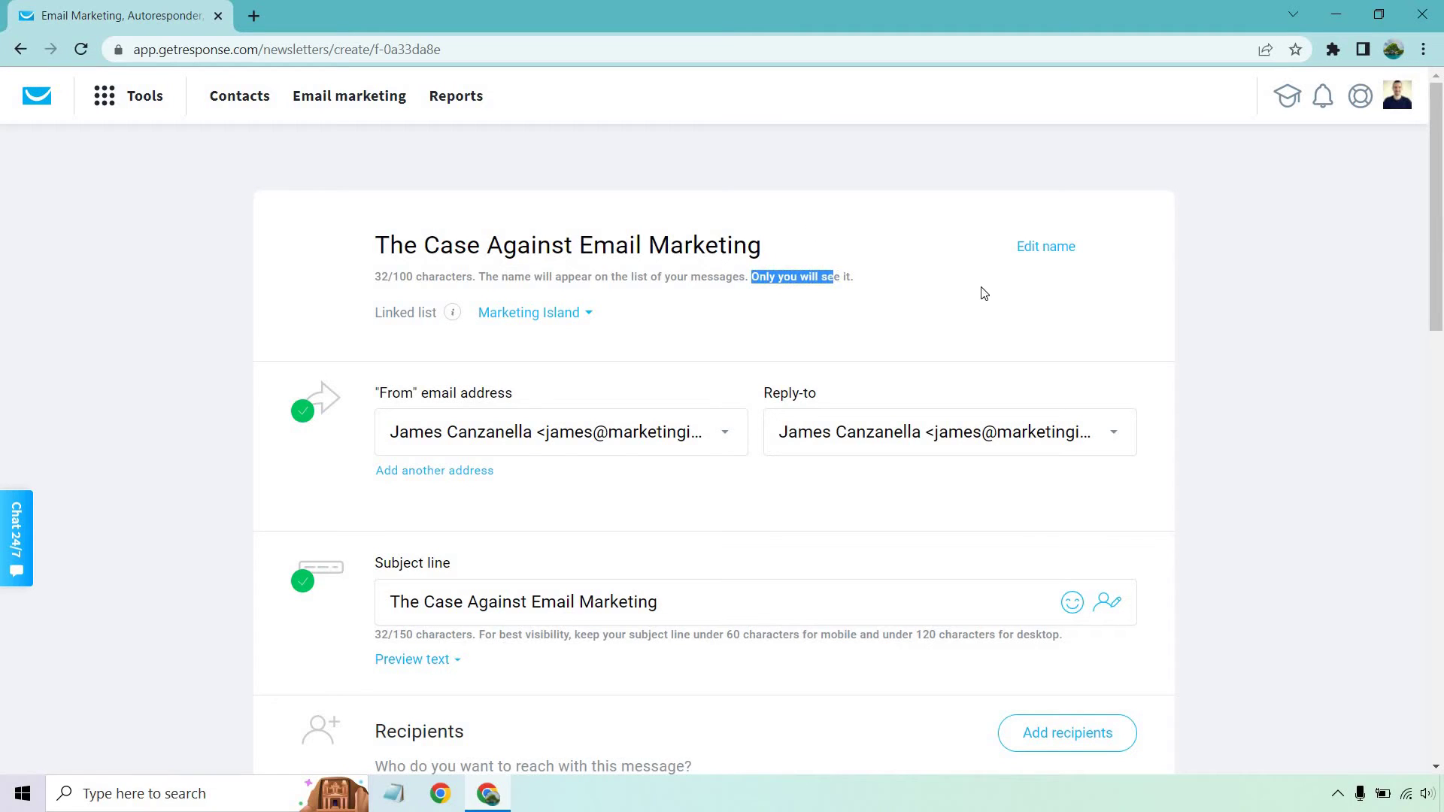
{"action": "left_click", "coordinate": [1251, 290]}
Reveal the newsletter's Preview text field further down the page
{"action": "scroll", "coordinate": [1266, 276], "scroll_direction": "down", "scroll_amount": 1}
{"action": "scroll", "coordinate": [1266, 276], "scroll_direction": "down", "scroll_amount": 3}
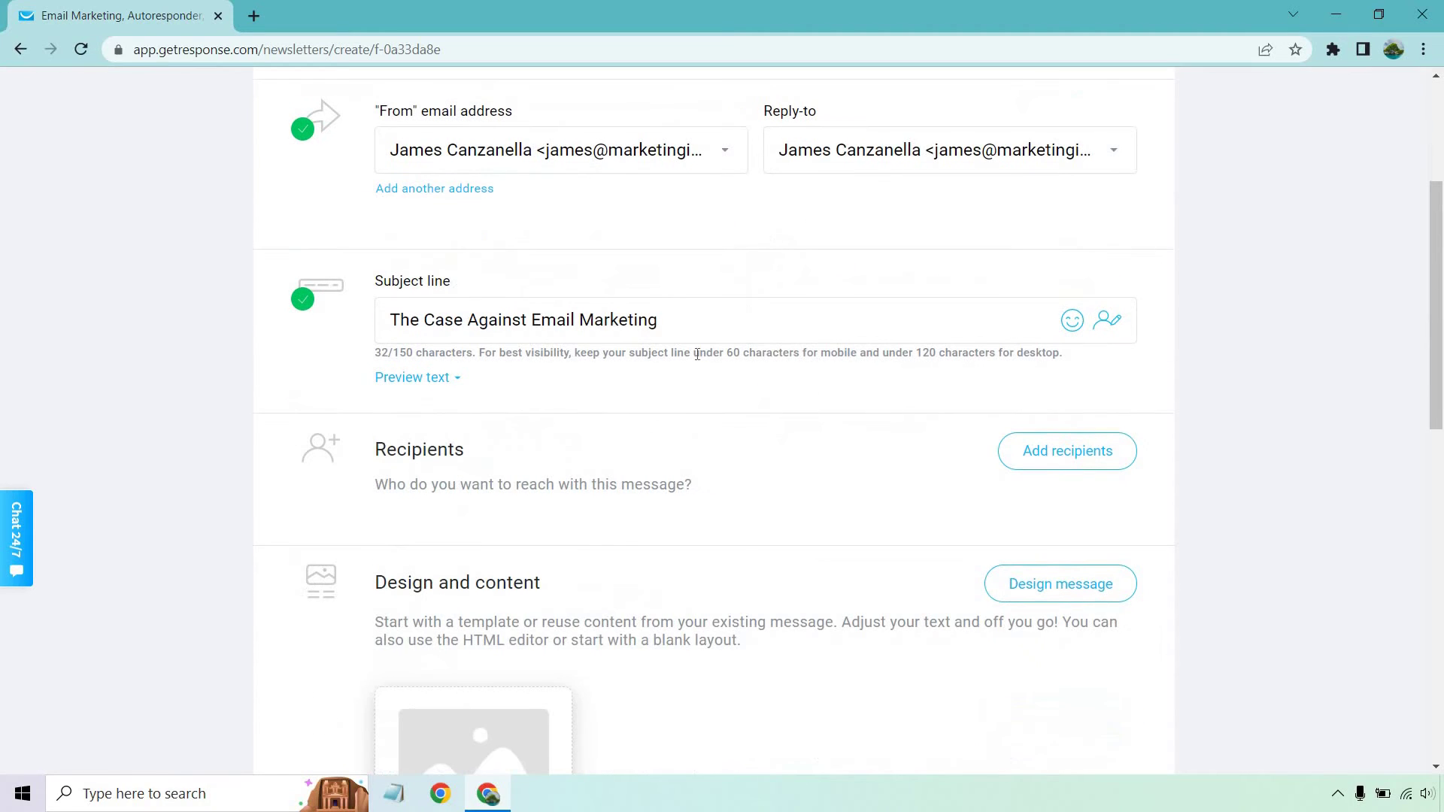
{"action": "left_click", "coordinate": [433, 386]}
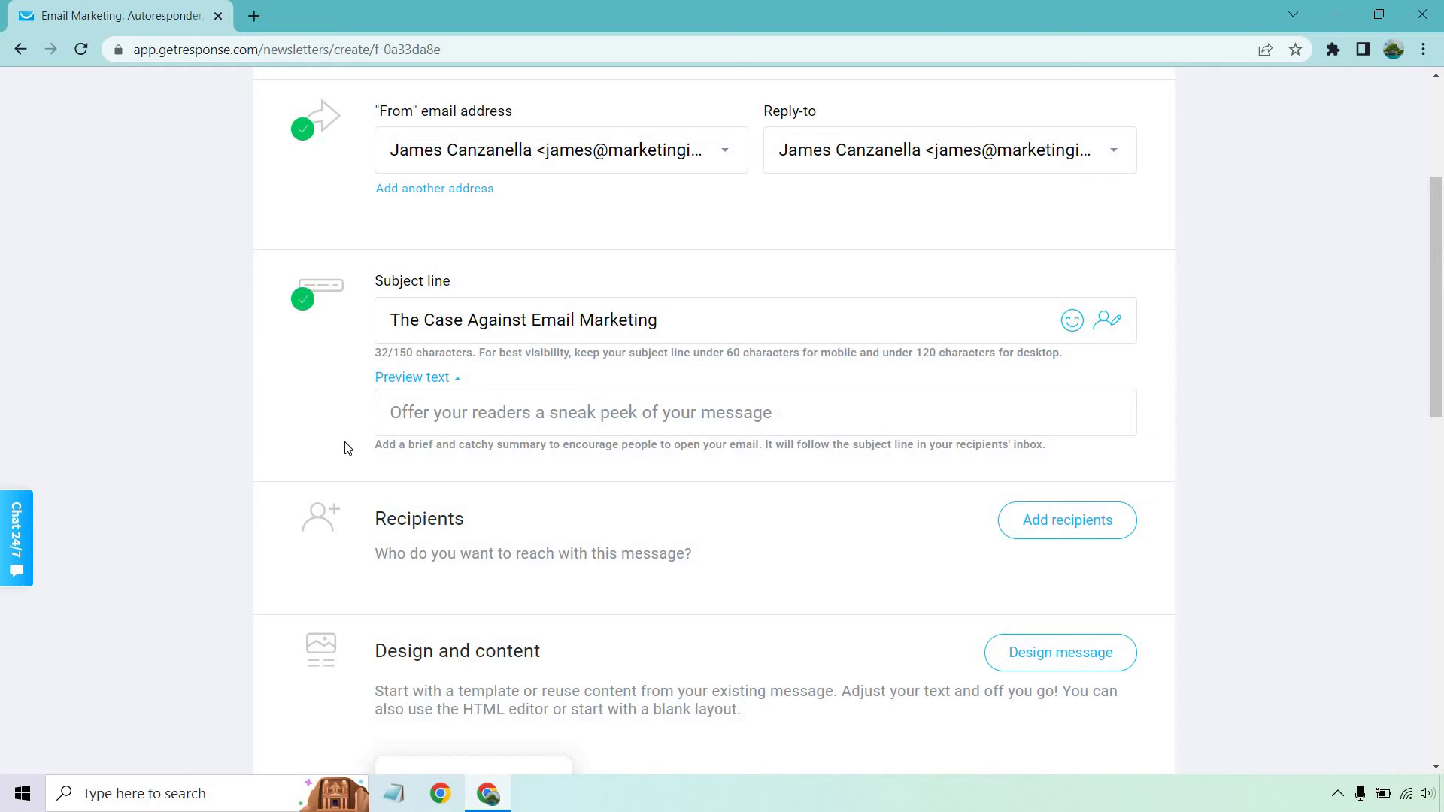
Enter the preview text 'Just when you thought email marketing was the best...'
{"action": "left_click", "coordinate": [420, 409]}
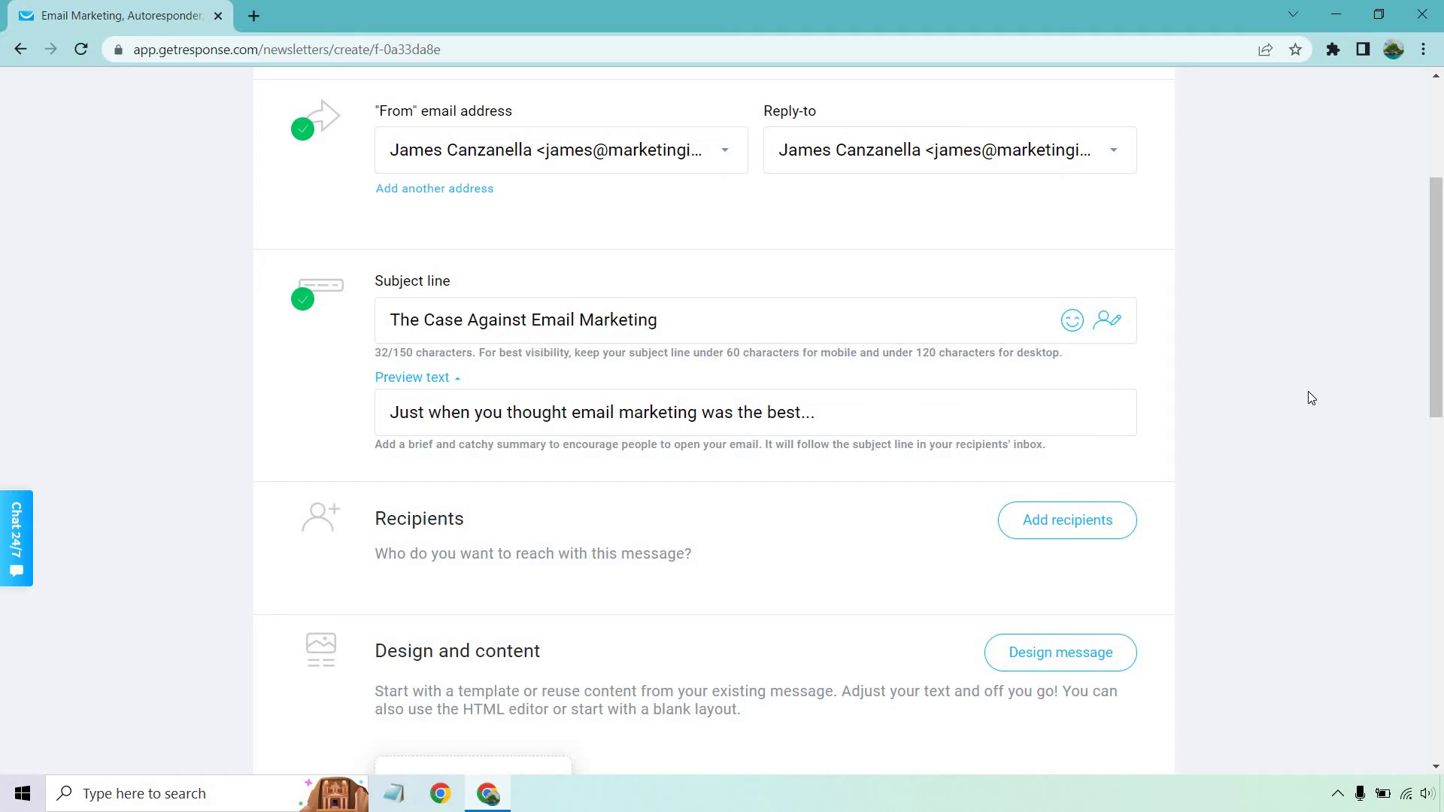
{"action": "scroll", "coordinate": [1308, 380], "scroll_direction": "down", "scroll_amount": 2}
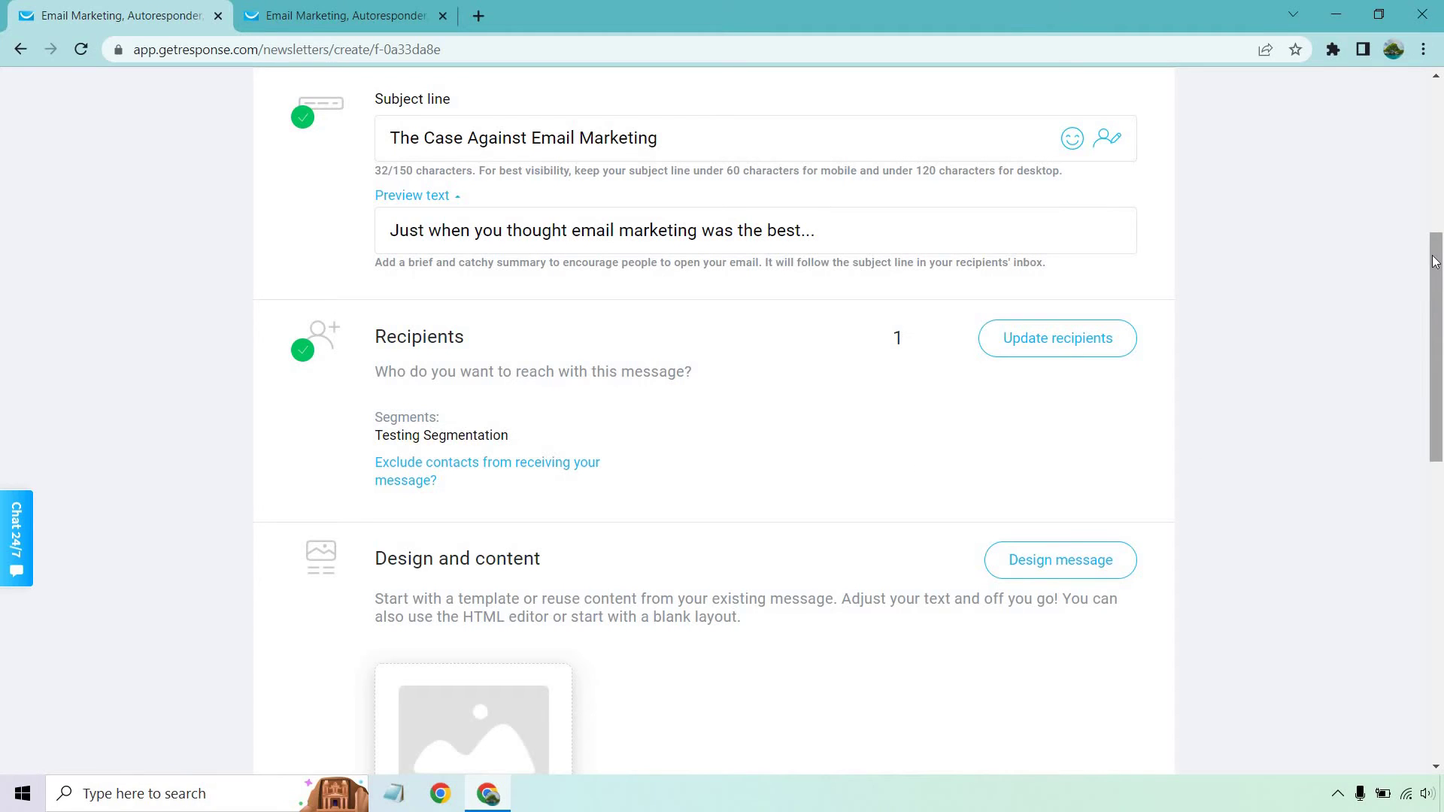
Go to the message's Design and content page with its predesigned templates
{"action": "left_click_drag", "start_coordinate": [1434, 261], "coordinate": [1442, 410]}
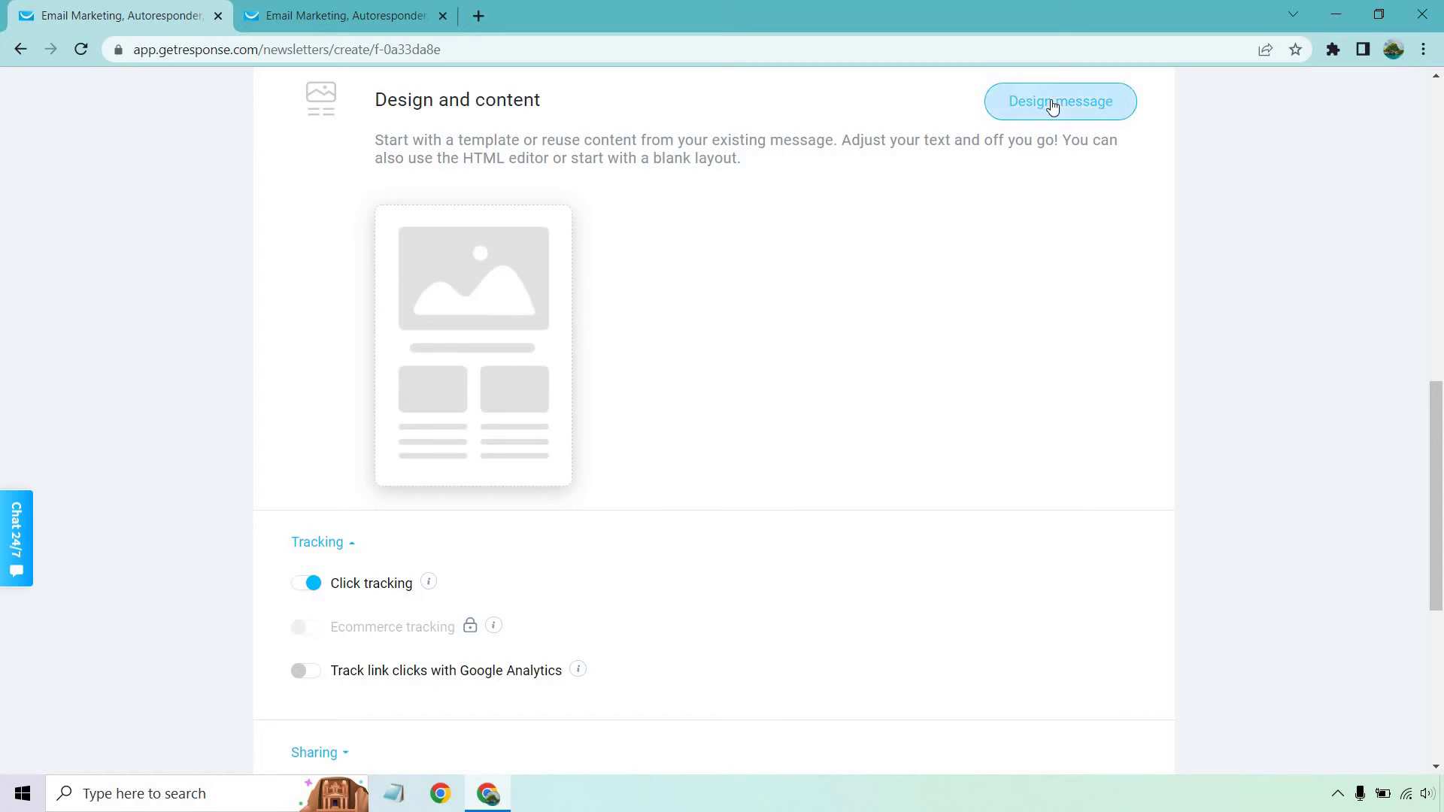
{"action": "left_click", "coordinate": [1076, 121]}
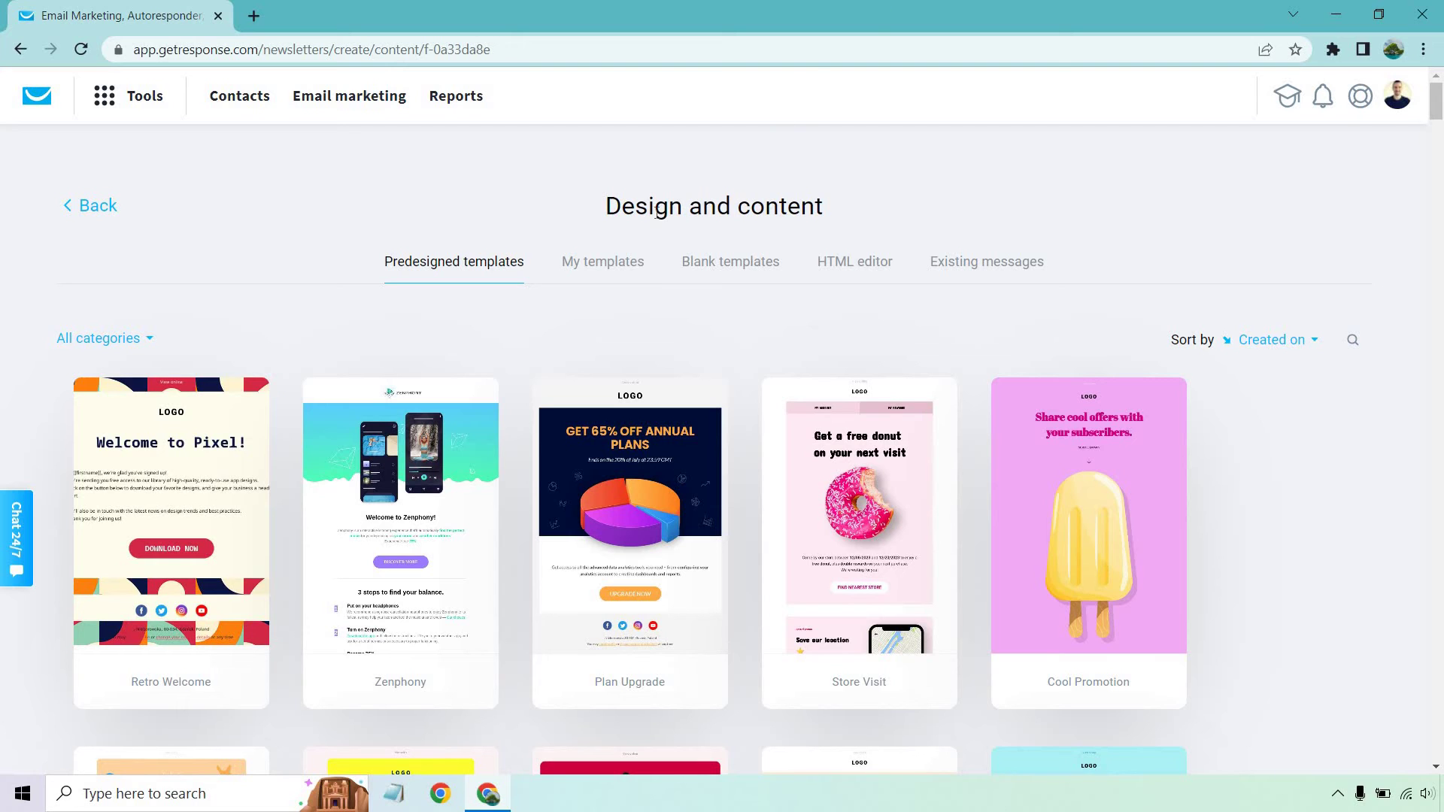
Apply the empty Blank template from the Blank templates tab
{"action": "left_click", "coordinate": [705, 263]}
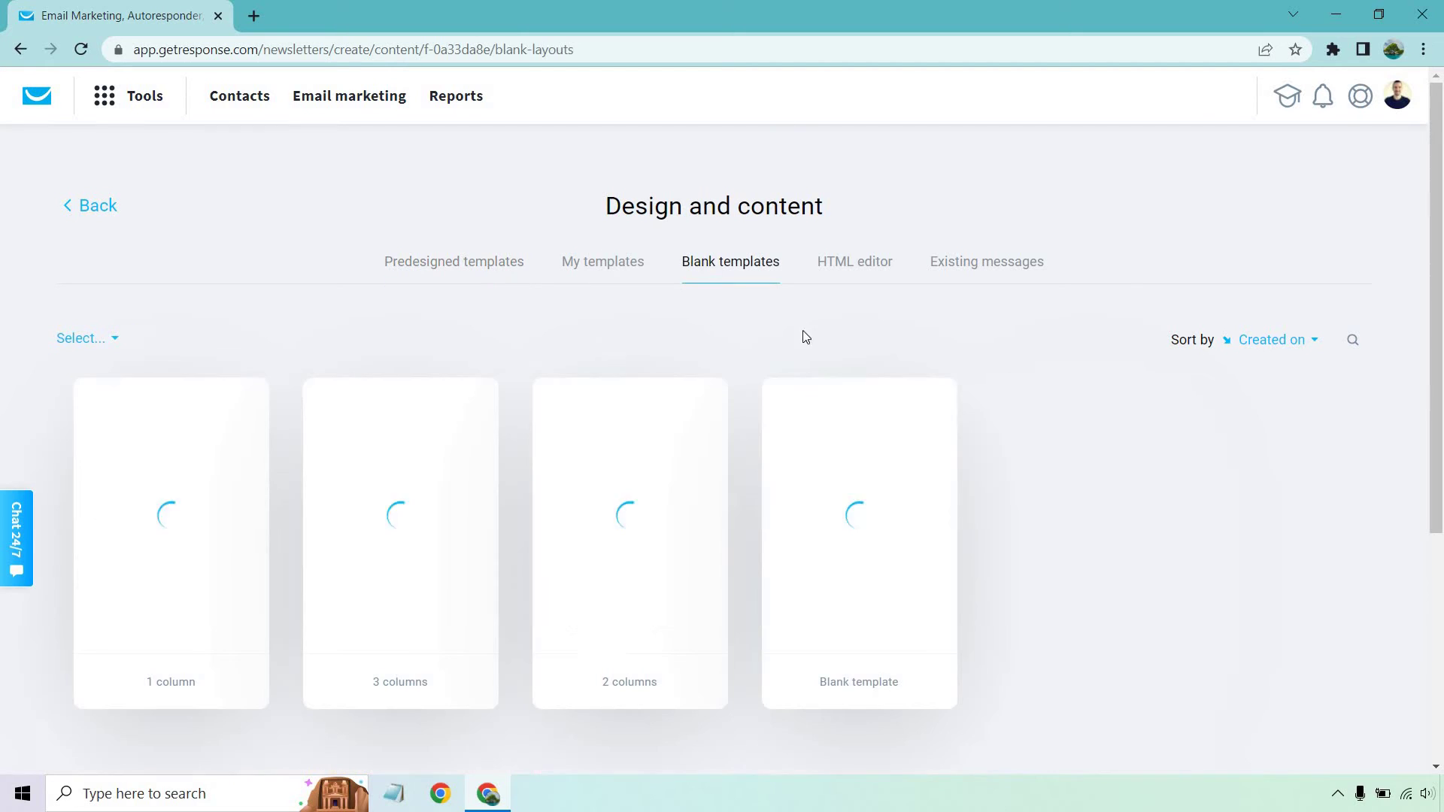
{"action": "mouse_move", "coordinate": [865, 511]}
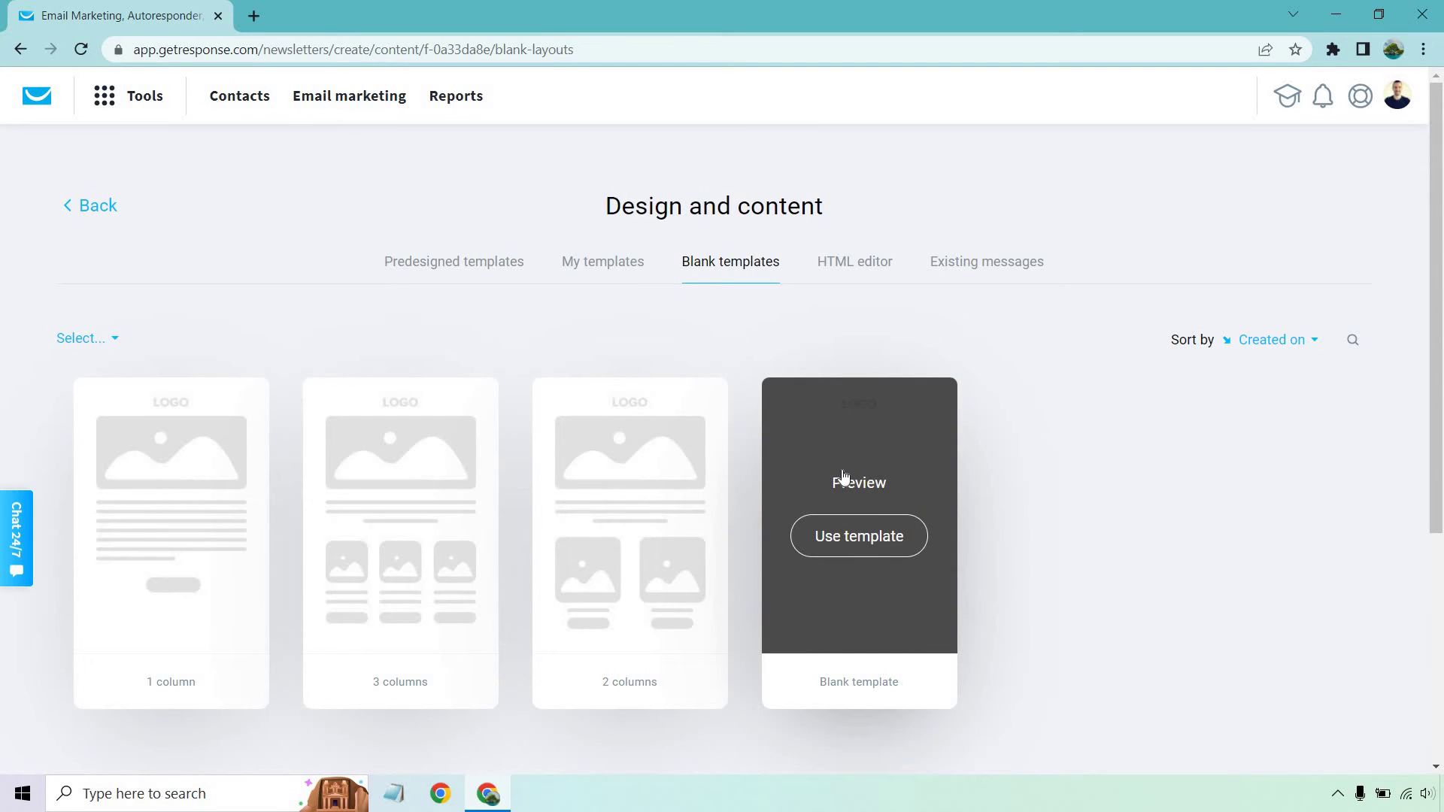
{"action": "left_click", "coordinate": [864, 543]}
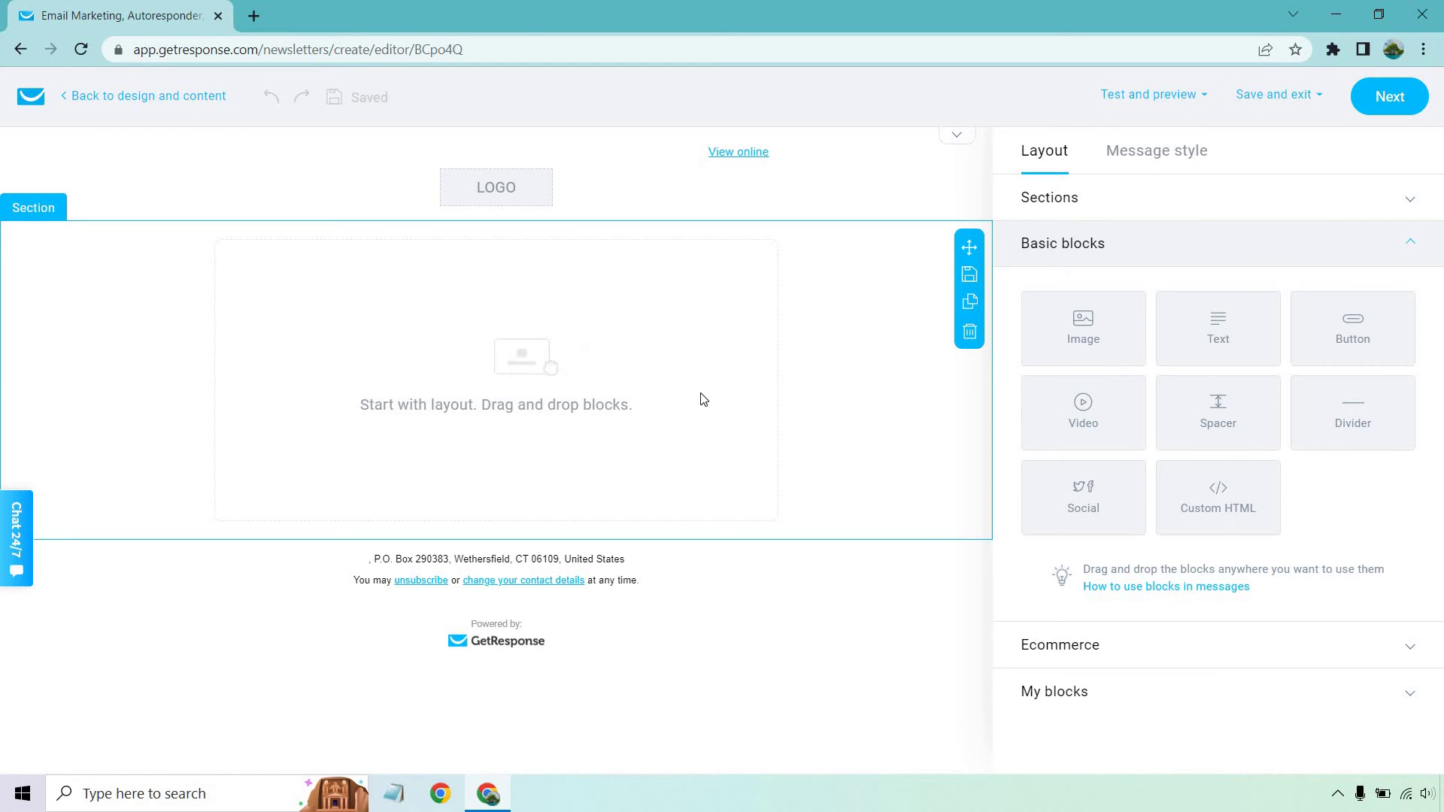
Add a Text block with the pasted email body, replacing 'of' with 'against' in line two
{"action": "left_click_drag", "start_coordinate": [1220, 316], "coordinate": [606, 334]}
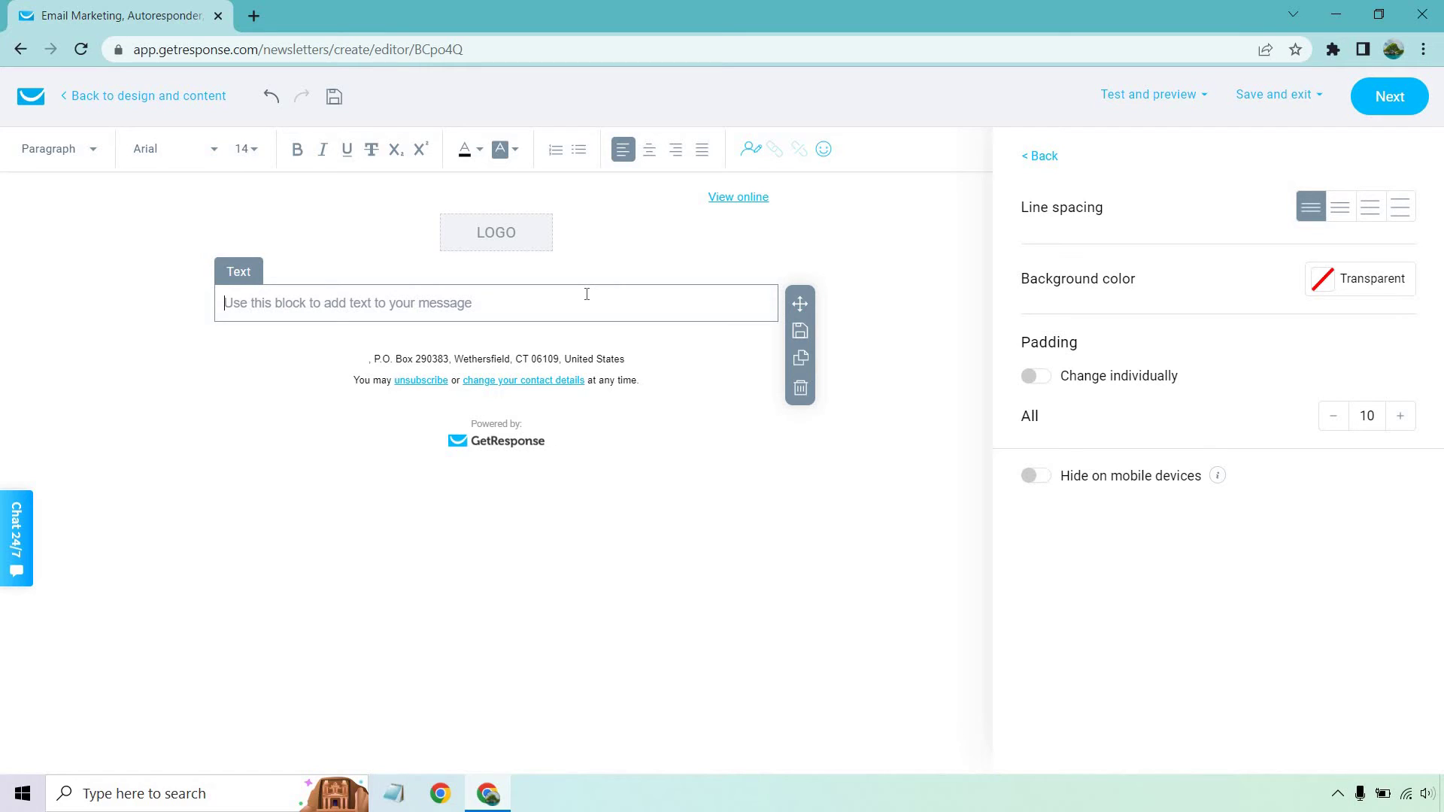
{"action": "type", "text": "So you think that email marketing is the bees knees, huh? Well, allow me to tell you about the case of email marketing.  Email marketing is only as powerful as the individual sending emails.  It's the truth. After all, you can't just send random emails and cross your fingers.  What about if you never send out any emails? What about if you end up sending way too many emails? What about if you spend too much money hiring email copywriters?  I'm sure that you can see how the pitfalls can add up. Luckily though, I'll be showing you how to avoid these pitfalls.  Be sure to checkout my next email for all of the important information.  canz  .  ."}
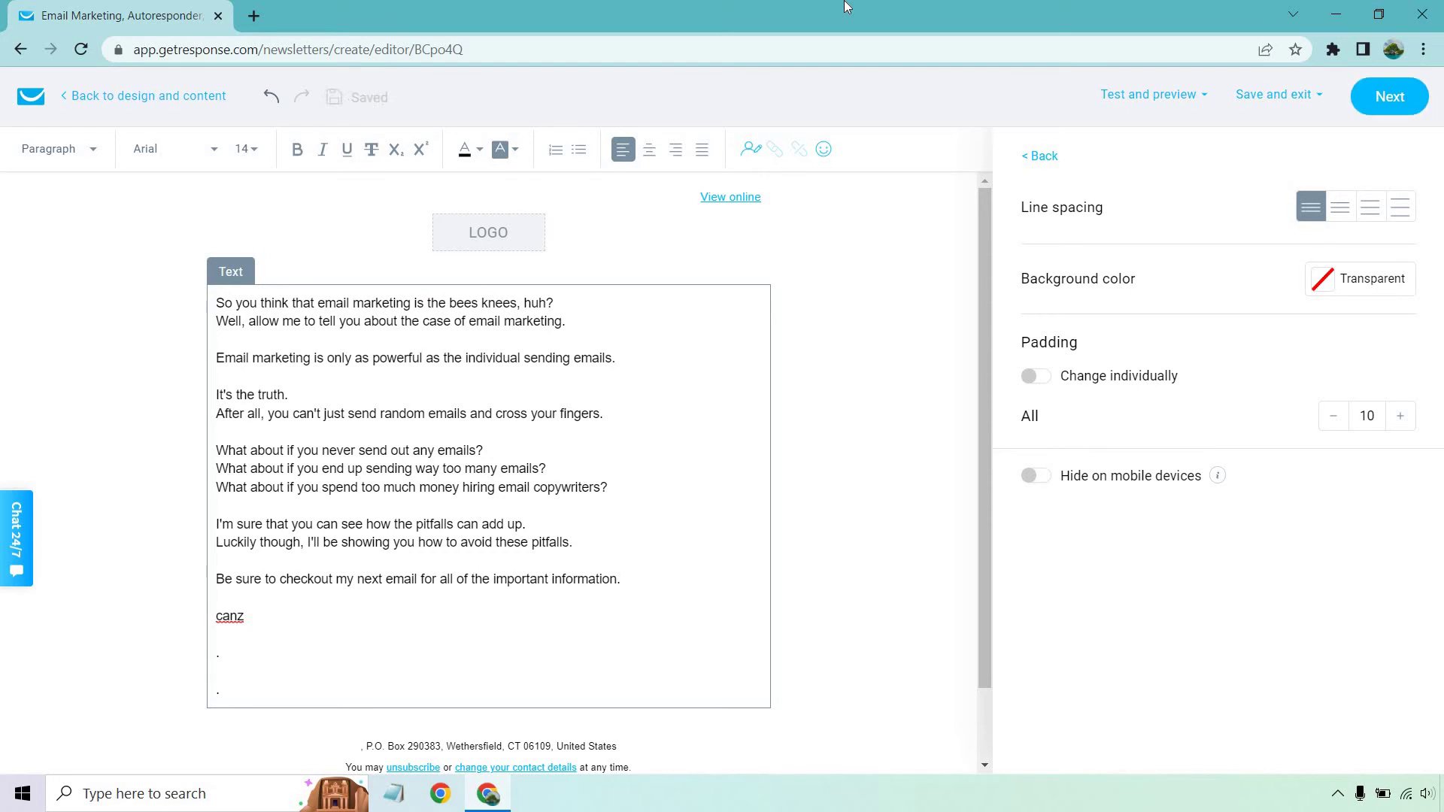
{"action": "double_click", "coordinate": [463, 322]}
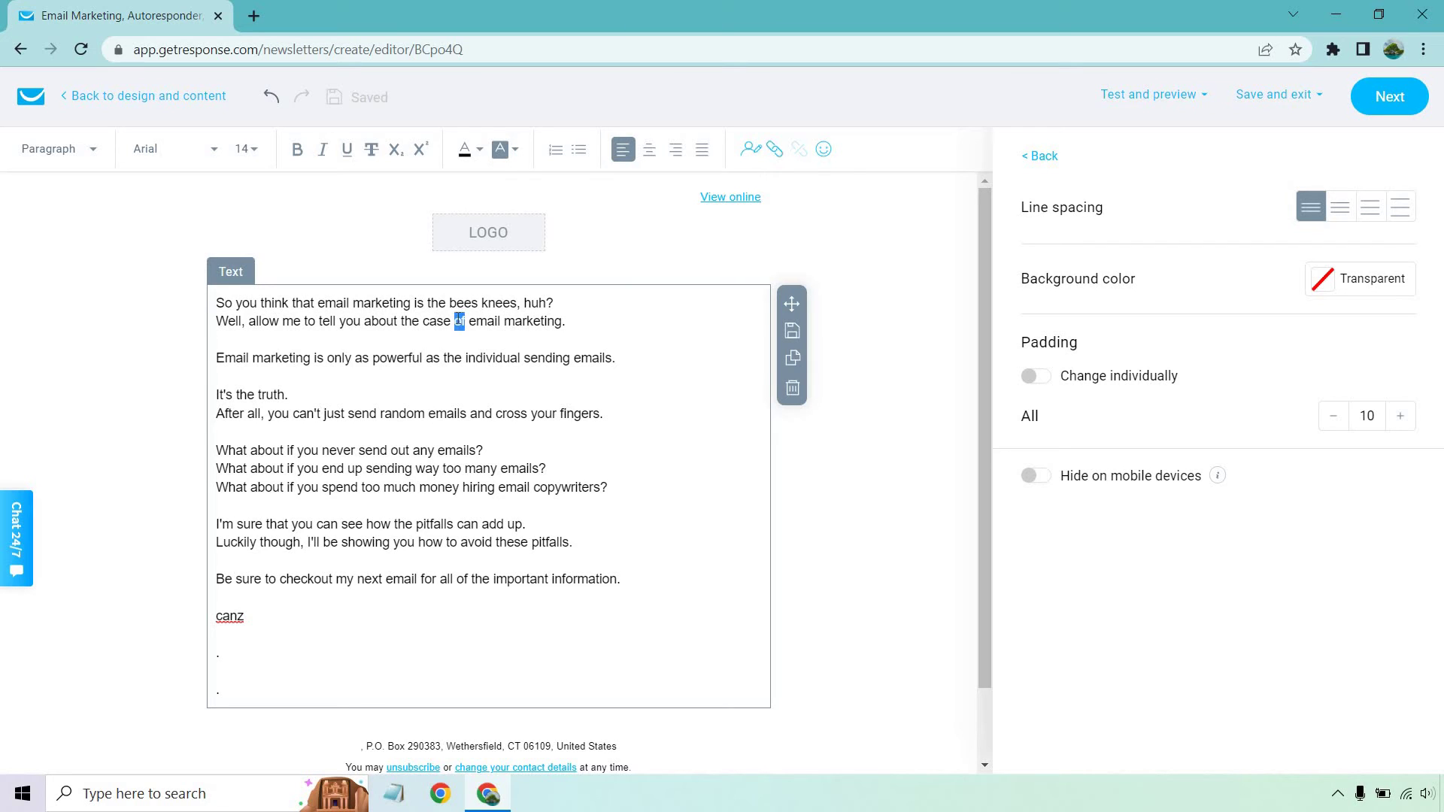
{"action": "type", "text": "against"}
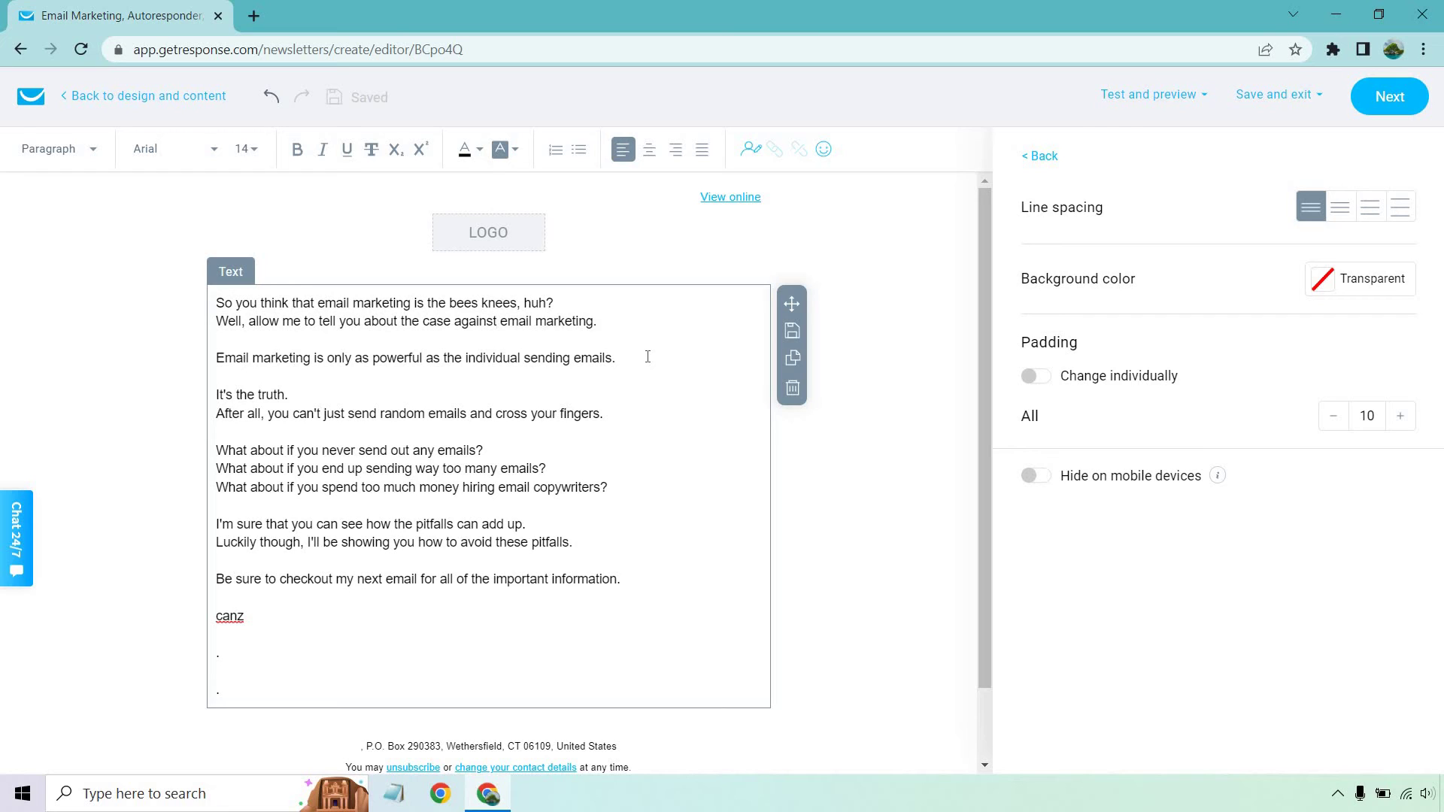
{"action": "left_click", "coordinate": [1139, 97]}
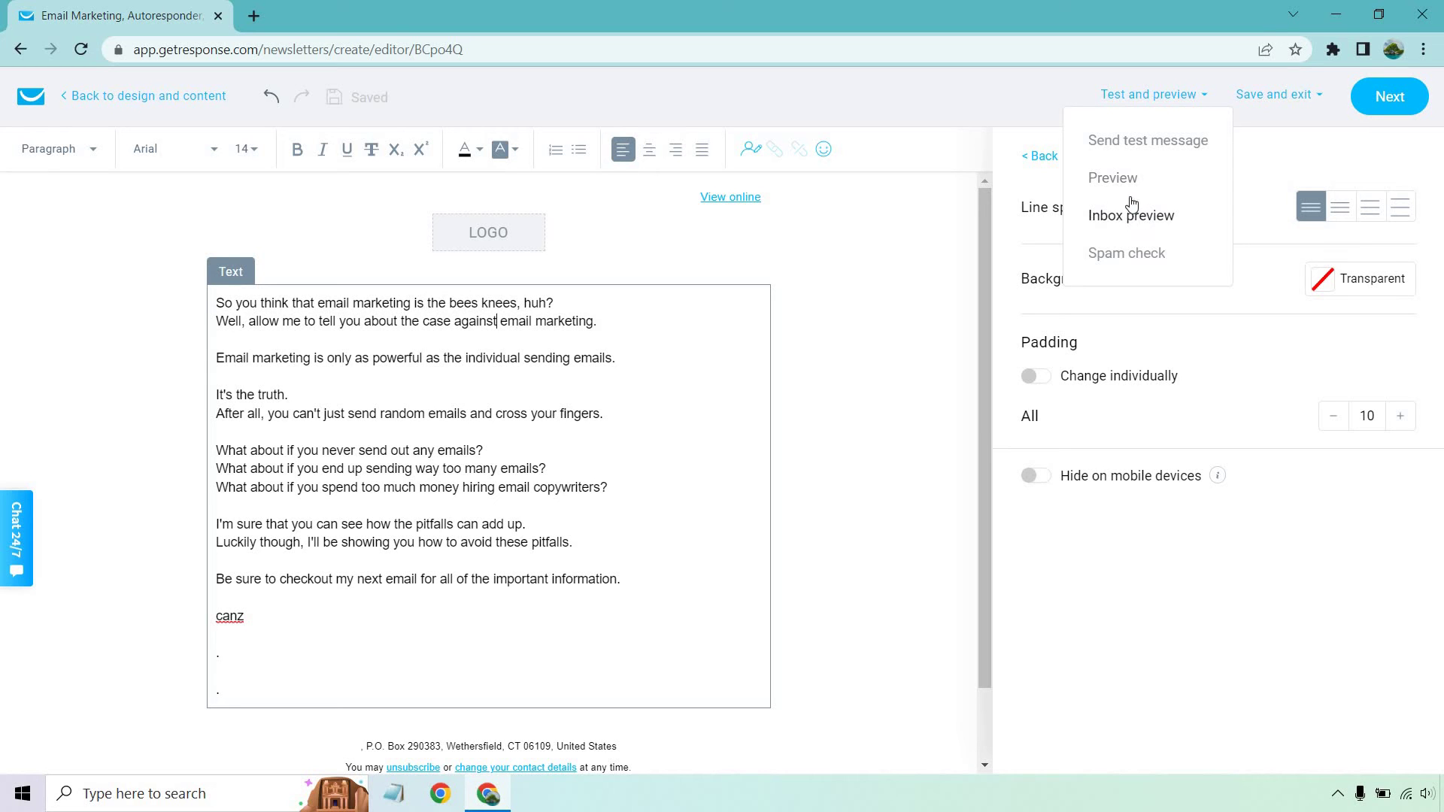
{"action": "left_click", "coordinate": [1115, 183]}
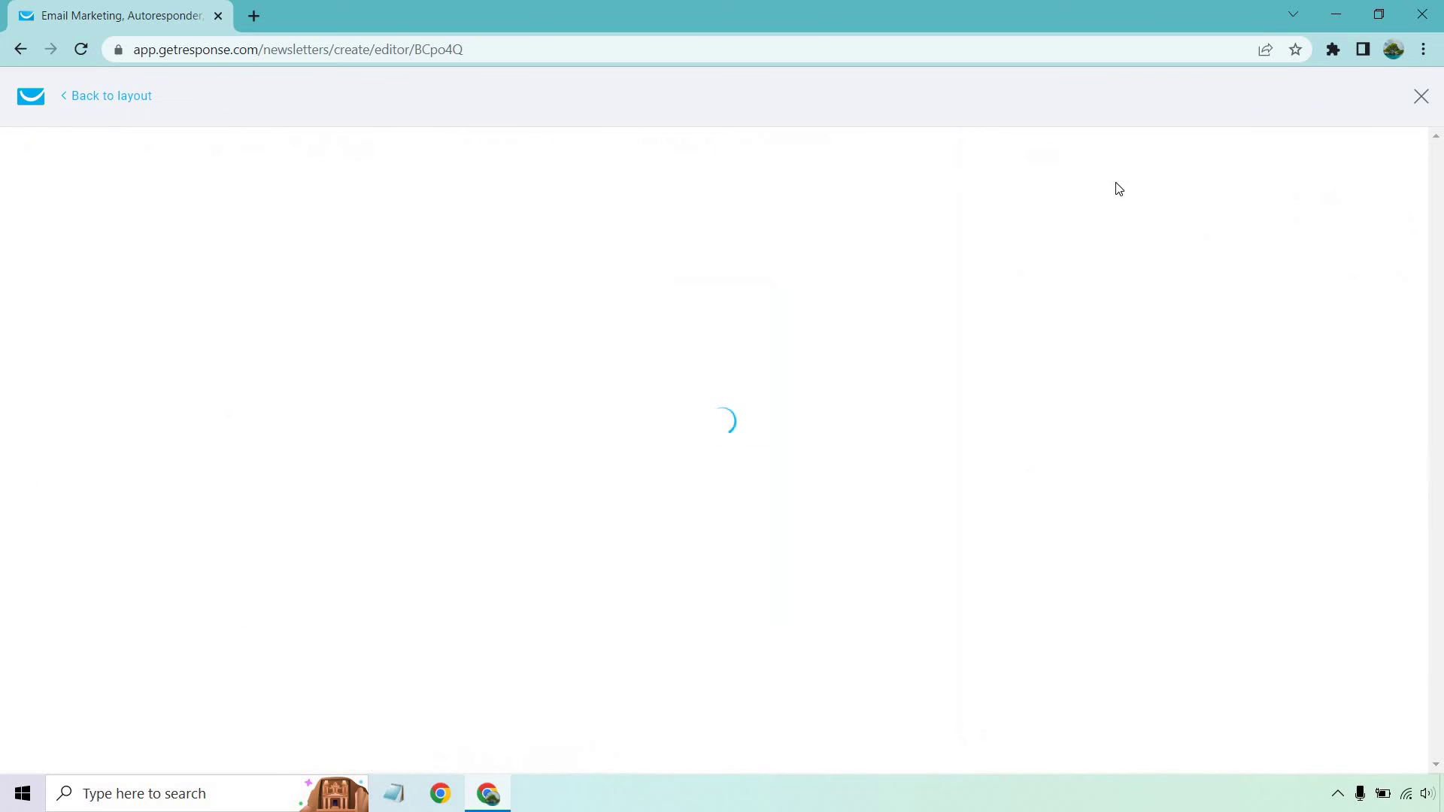
{"action": "scroll", "coordinate": [832, 458], "scroll_direction": "down", "scroll_amount": 5}
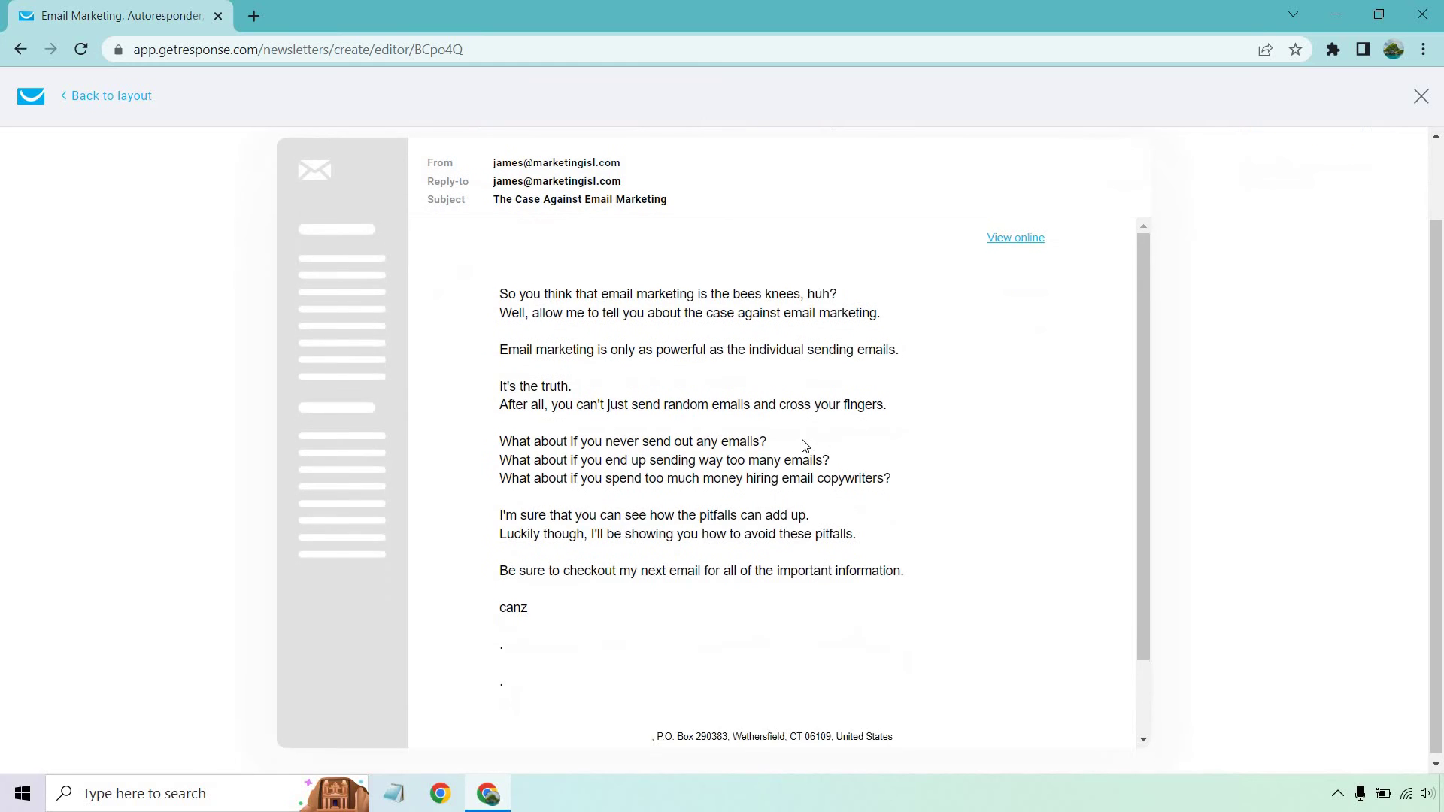
{"action": "scroll", "coordinate": [806, 444], "scroll_direction": "up", "scroll_amount": 2}
{"action": "scroll", "coordinate": [1322, 373], "scroll_direction": "up", "scroll_amount": 1}
{"action": "scroll", "coordinate": [1322, 372], "scroll_direction": "down", "scroll_amount": 1}
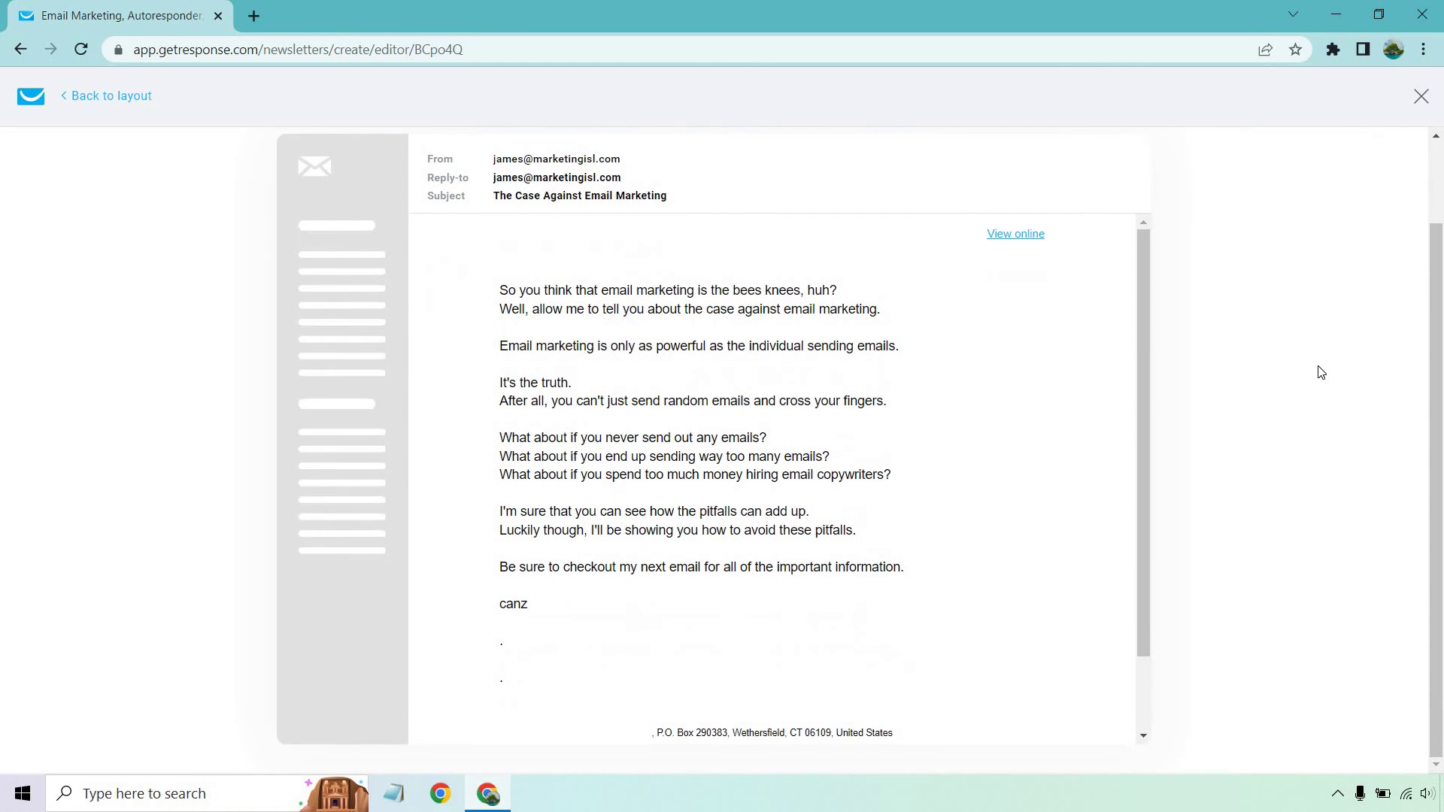
{"action": "scroll", "coordinate": [1321, 372], "scroll_direction": "up", "scroll_amount": 1}
{"action": "scroll", "coordinate": [1309, 380], "scroll_direction": "down", "scroll_amount": 1}
{"action": "scroll", "coordinate": [779, 434], "scroll_direction": "up", "scroll_amount": 2}
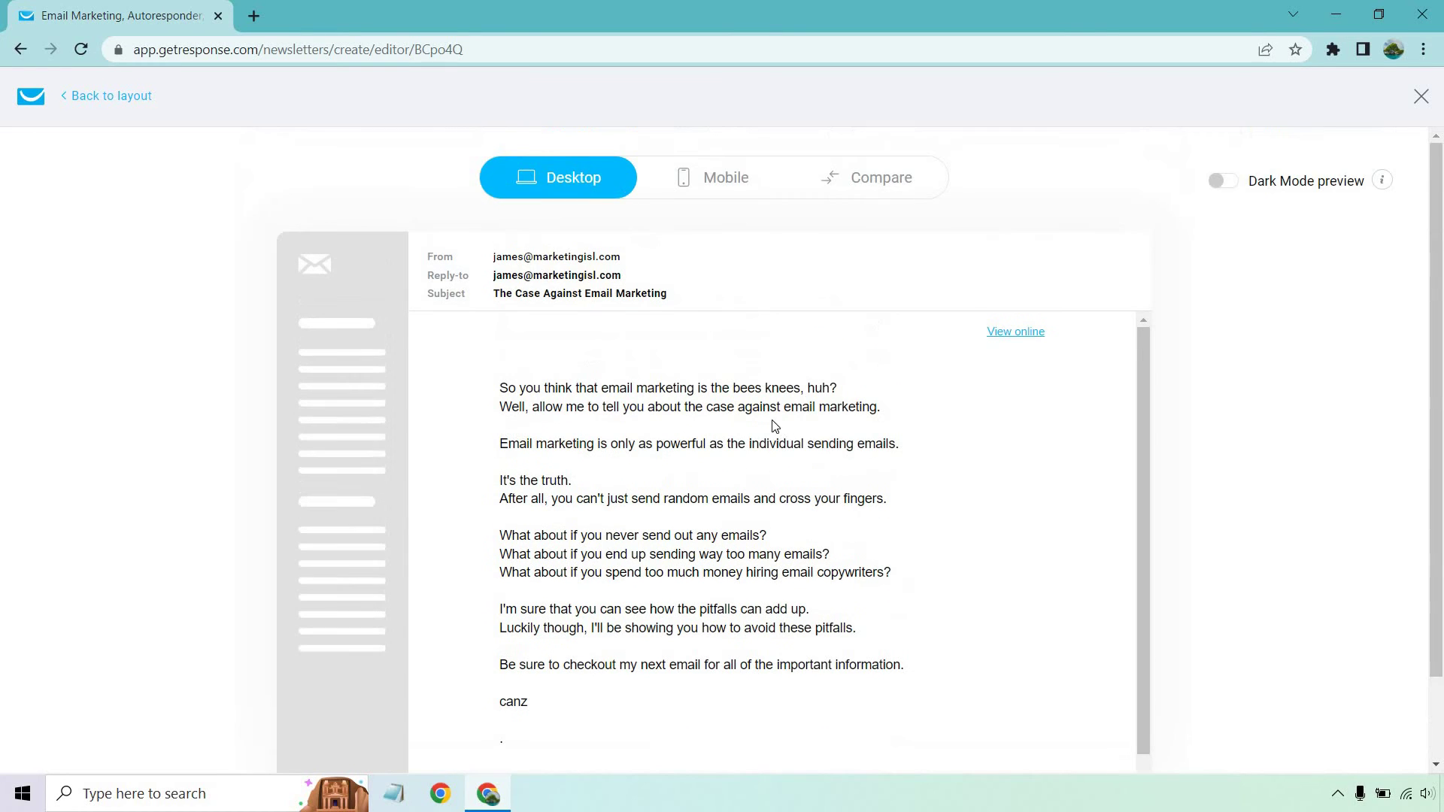
{"action": "left_click", "coordinate": [711, 182]}
{"action": "scroll", "coordinate": [764, 410], "scroll_direction": "down", "scroll_amount": 3}
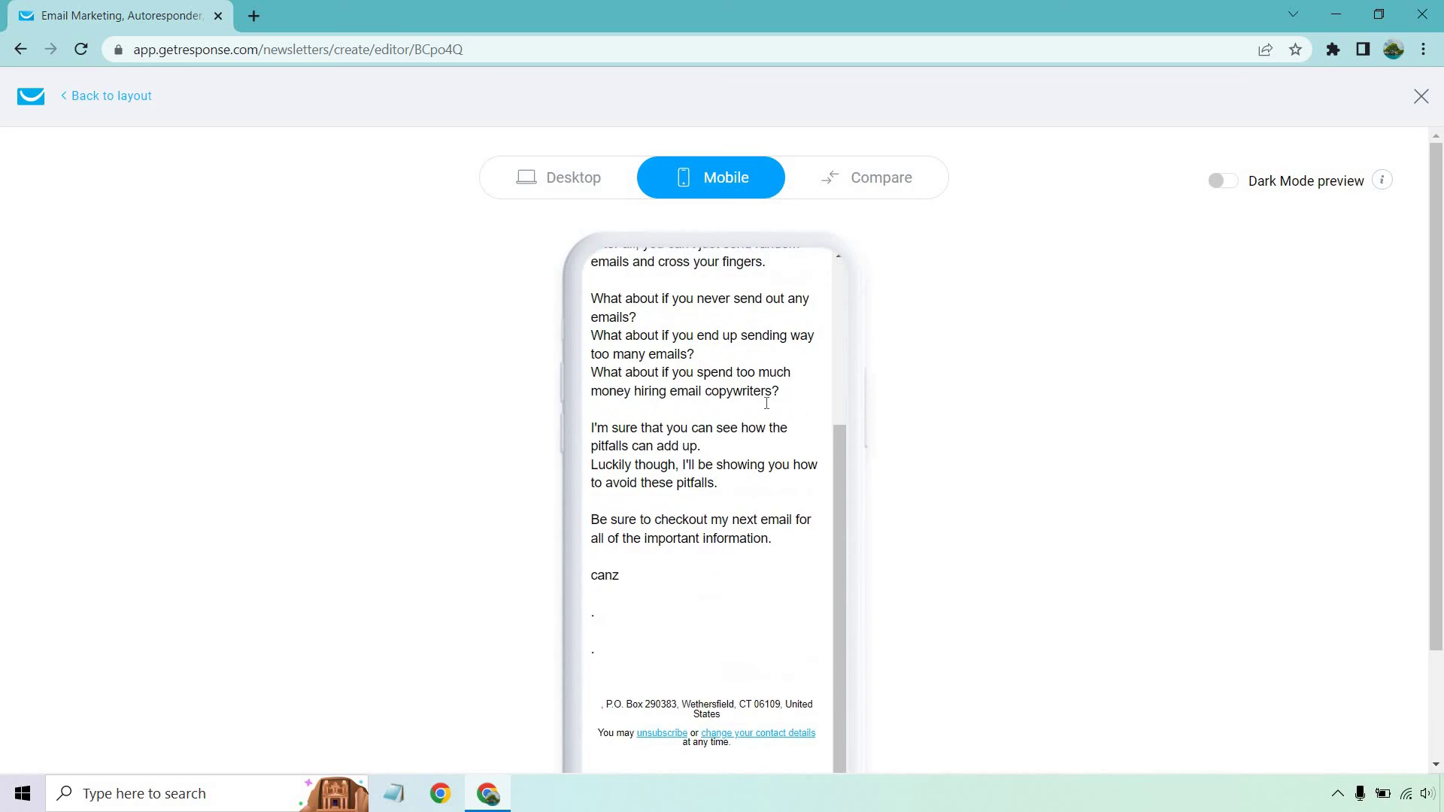
{"action": "scroll", "coordinate": [766, 404], "scroll_direction": "up", "scroll_amount": 3}
{"action": "left_click", "coordinate": [590, 177]}
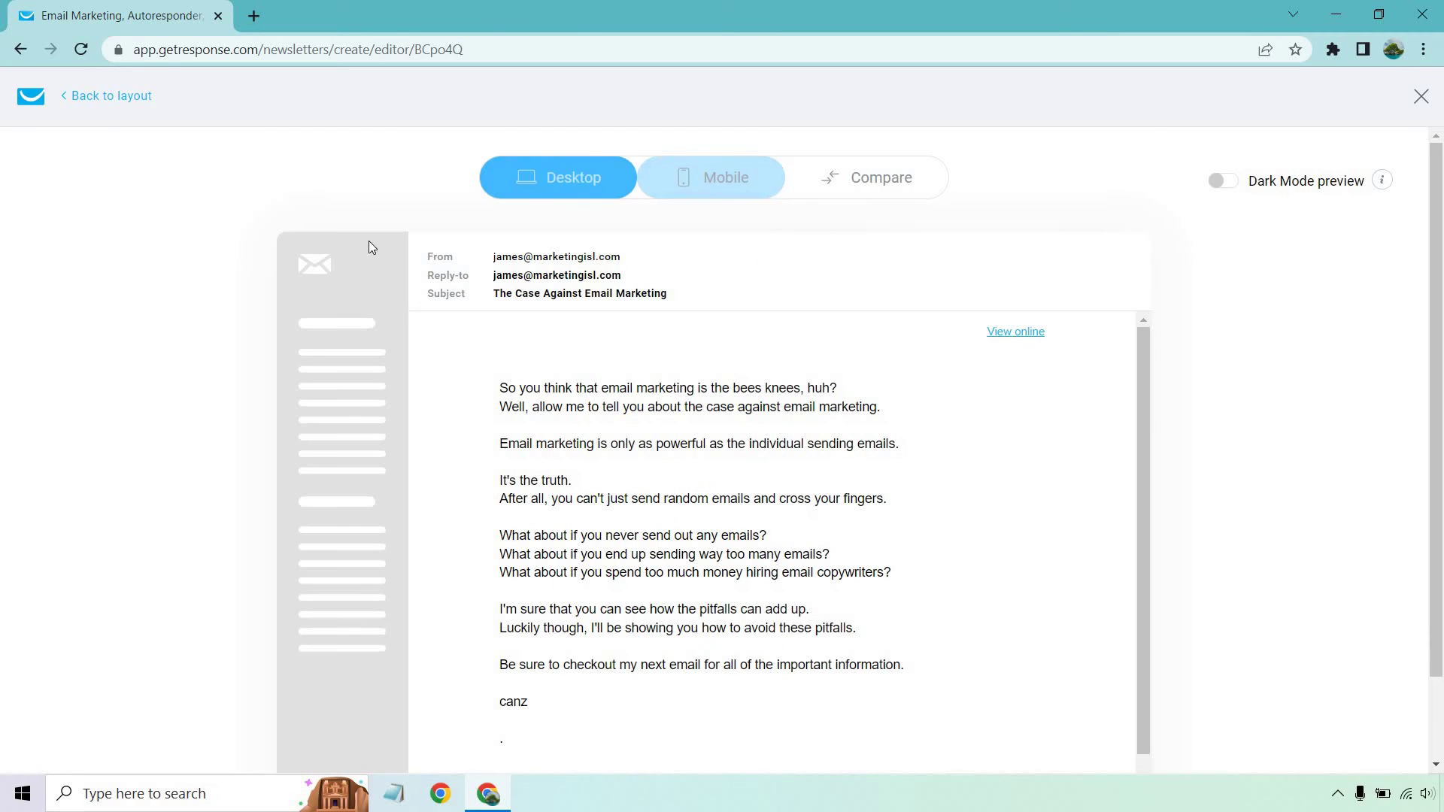
{"action": "left_click", "coordinate": [93, 100]}
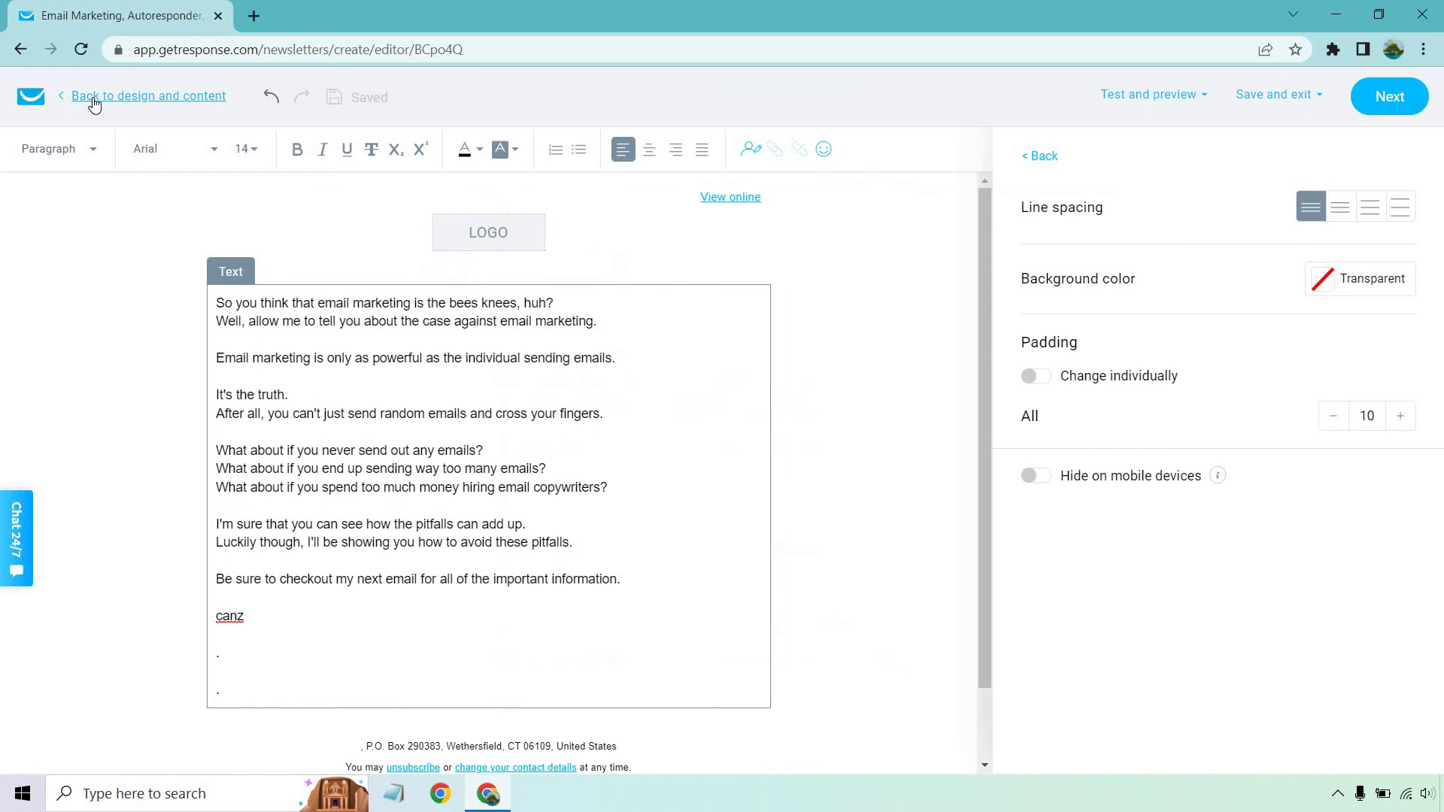
Run a spam check from Test and preview: Good to go, correct DKIM signature
{"action": "left_click", "coordinate": [1182, 97]}
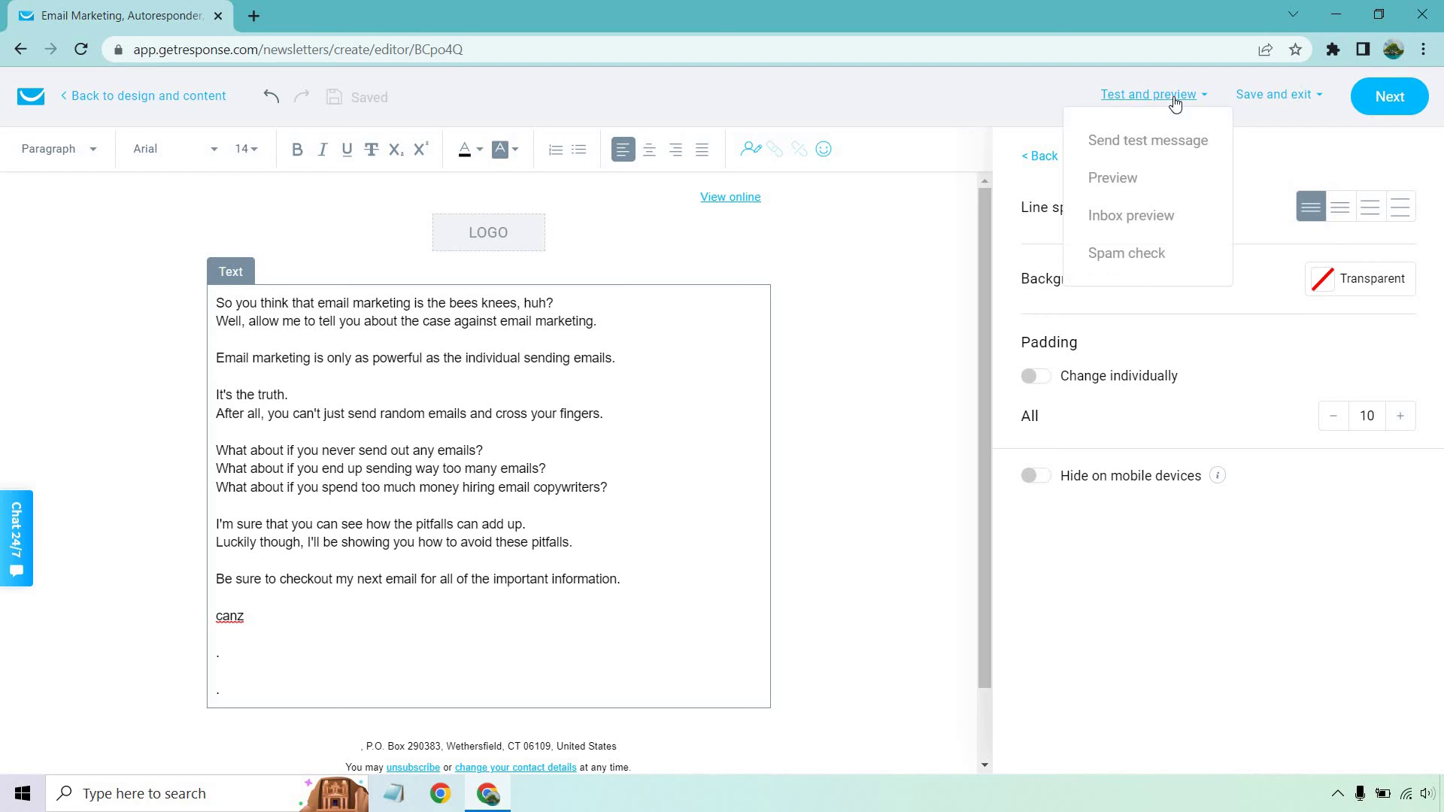
{"action": "left_click", "coordinate": [1137, 253]}
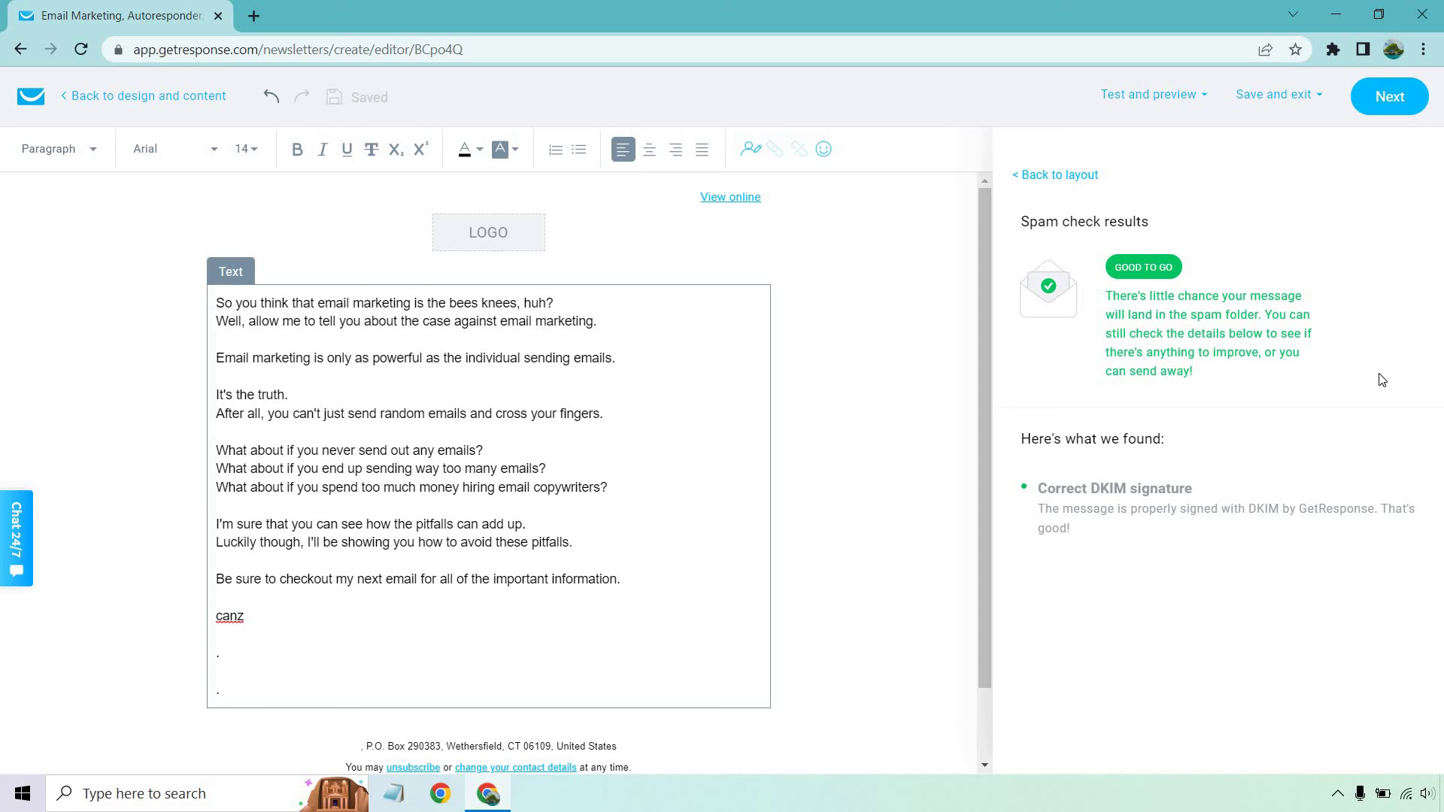
{"action": "left_click", "coordinate": [1278, 105]}
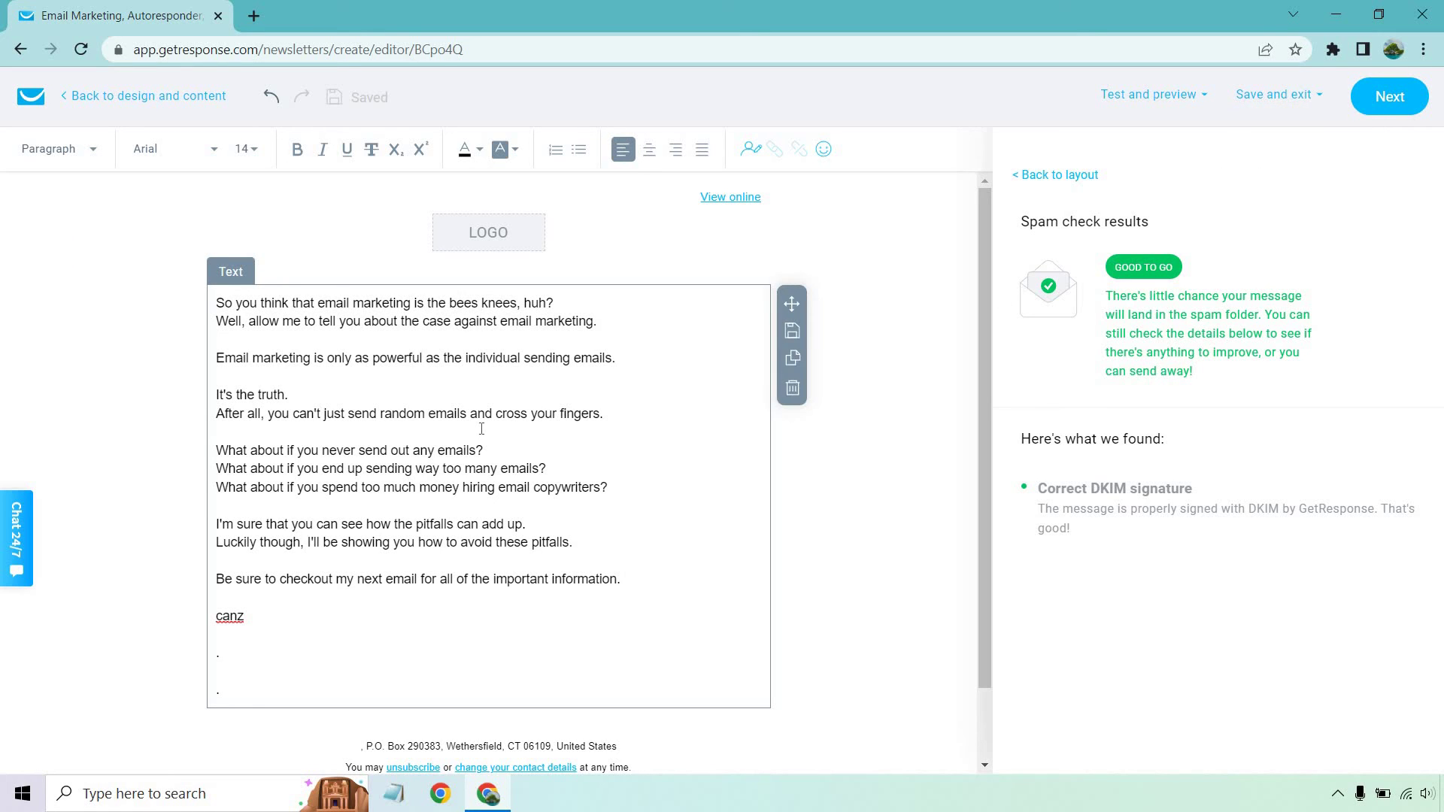
{"action": "mouse_move", "coordinate": [1275, 103]}
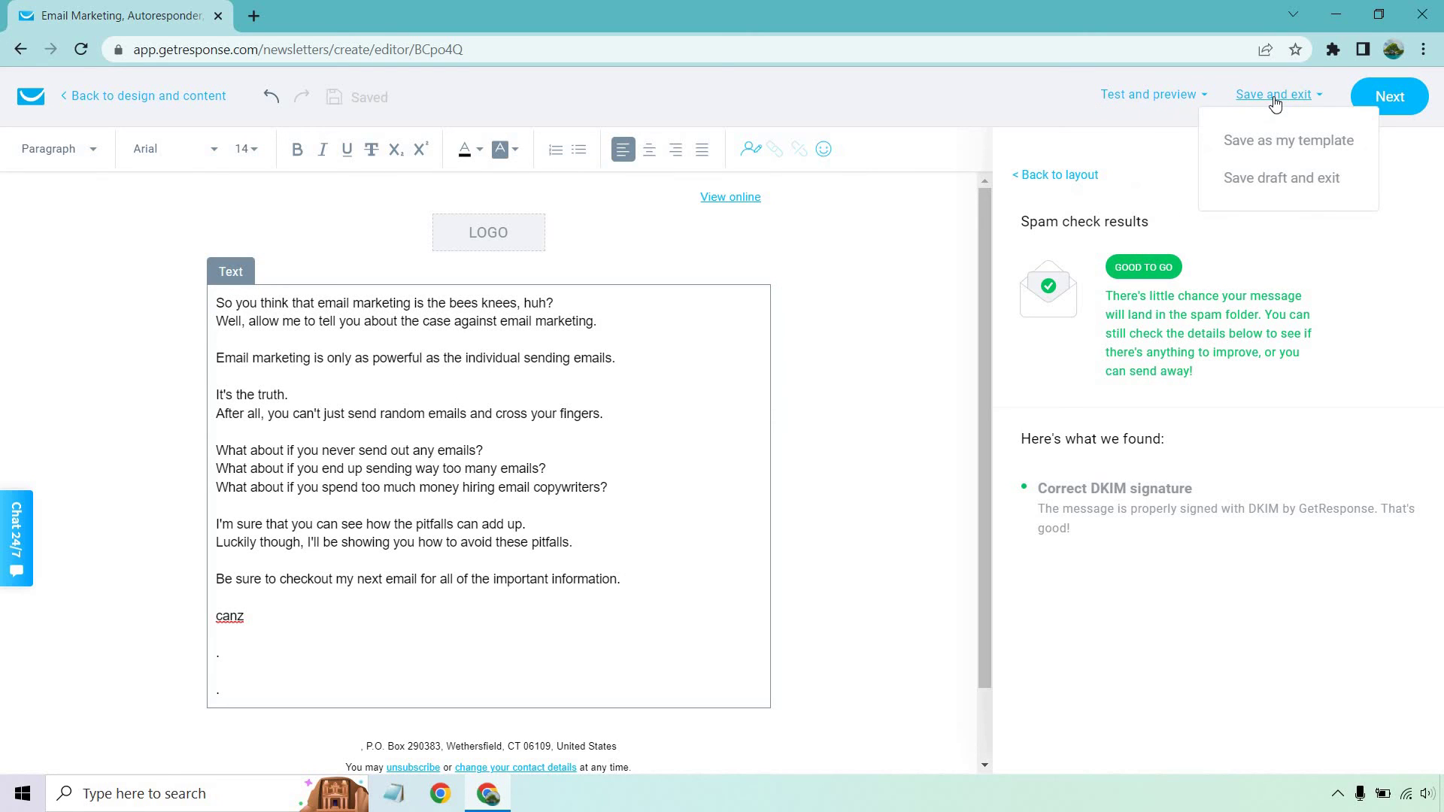
Continue to the newsletter summary and review tracking, Sharing and send-time settings
{"action": "left_click", "coordinate": [1400, 99]}
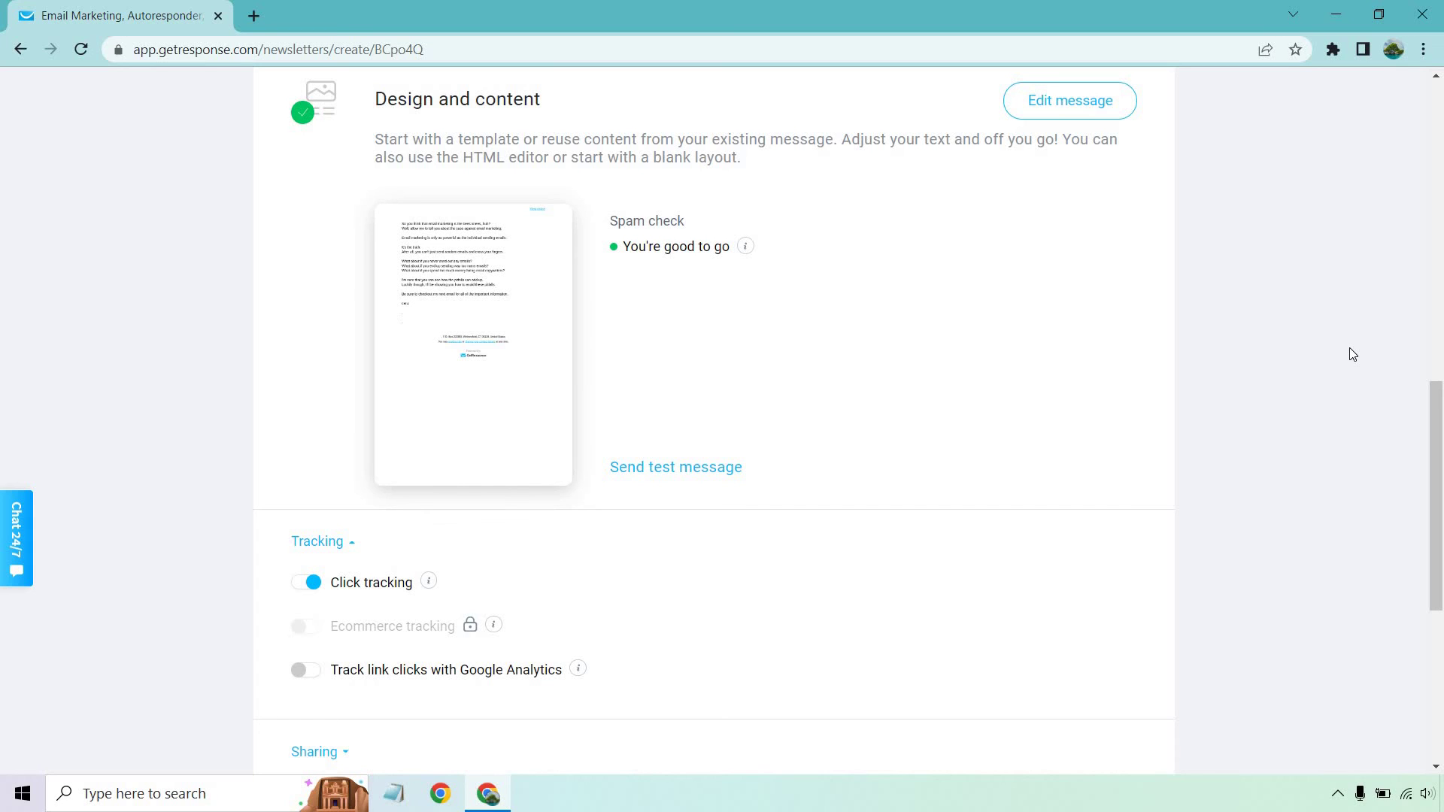
{"action": "scroll", "coordinate": [1309, 292], "scroll_direction": "down", "scroll_amount": 3}
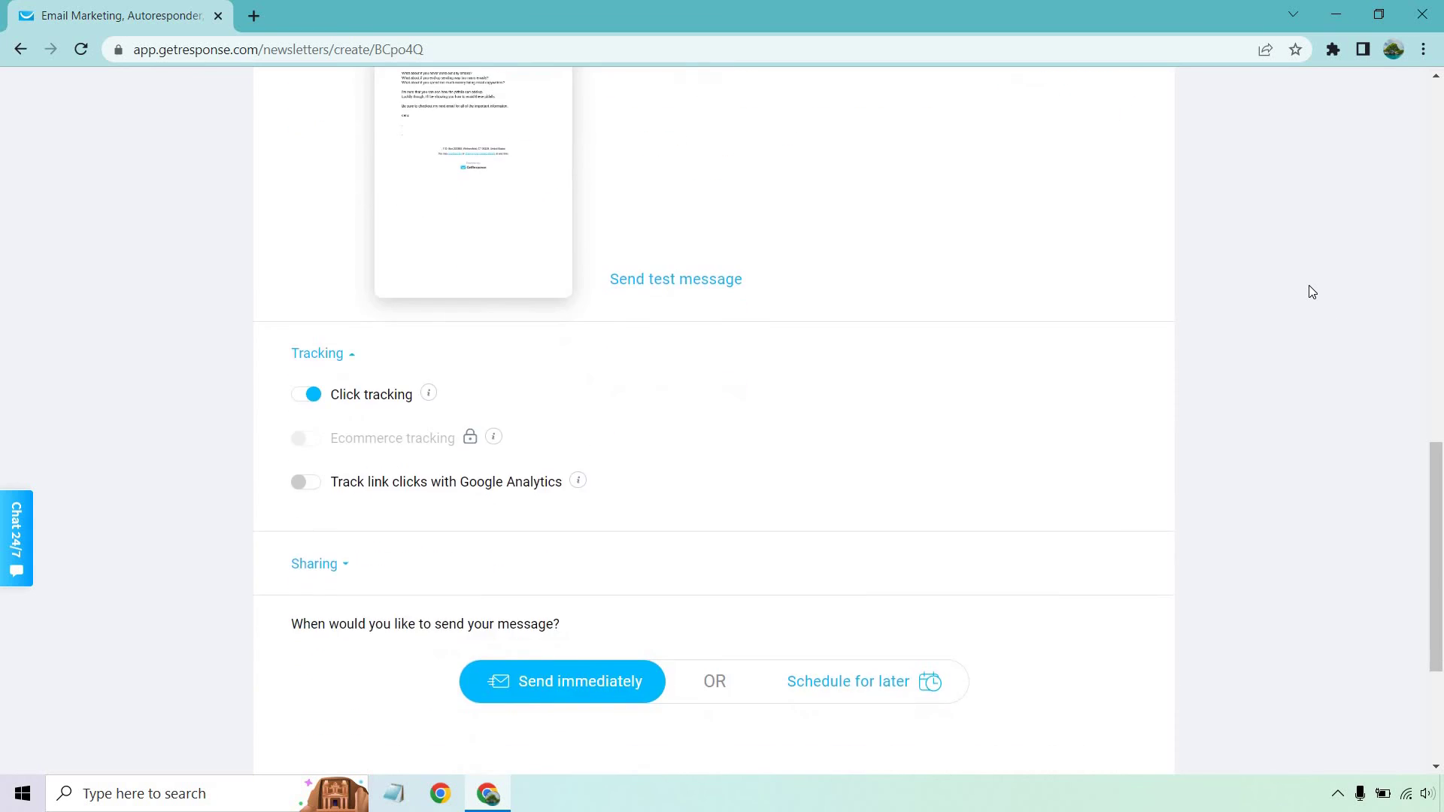
{"action": "mouse_move", "coordinate": [427, 304]}
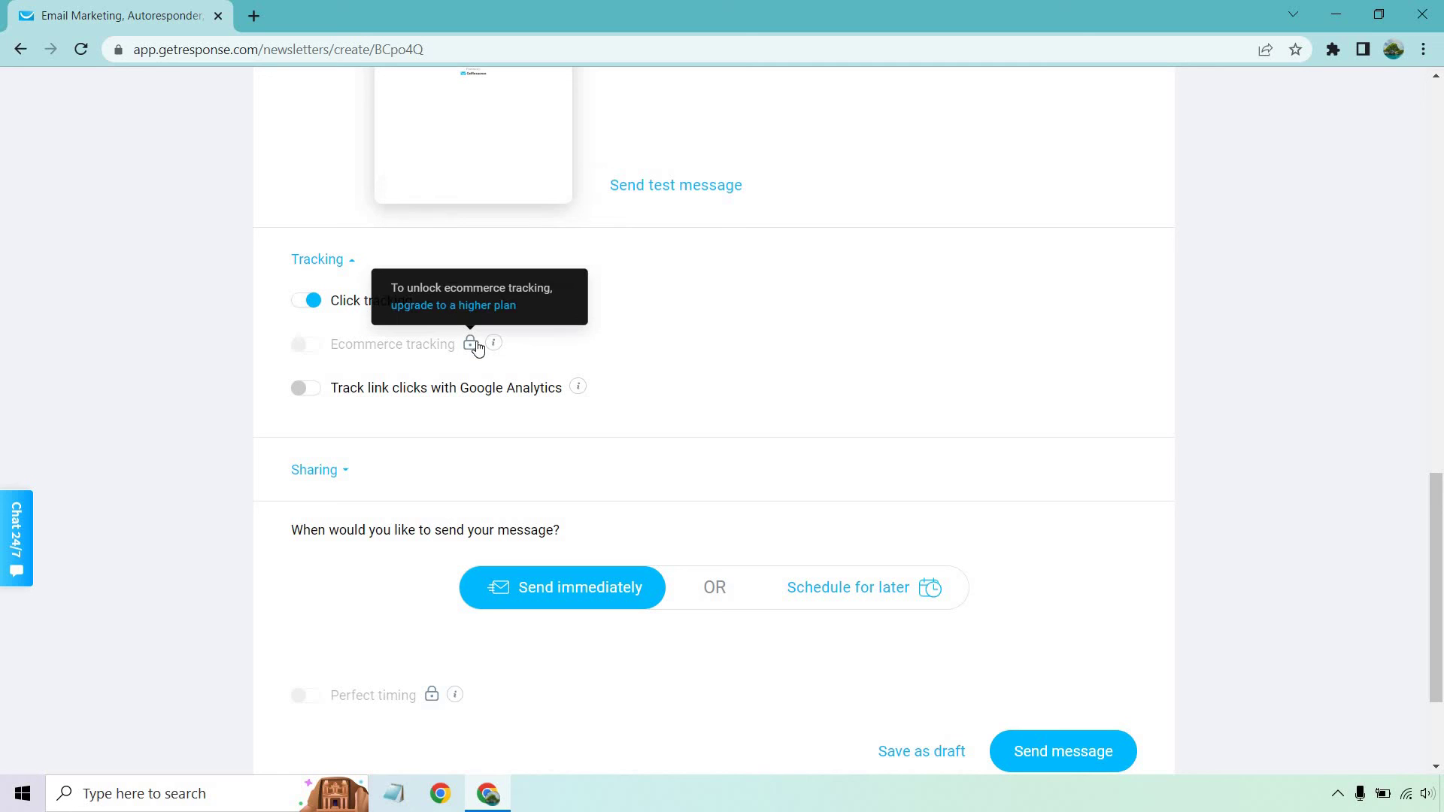
{"action": "mouse_move", "coordinate": [495, 346]}
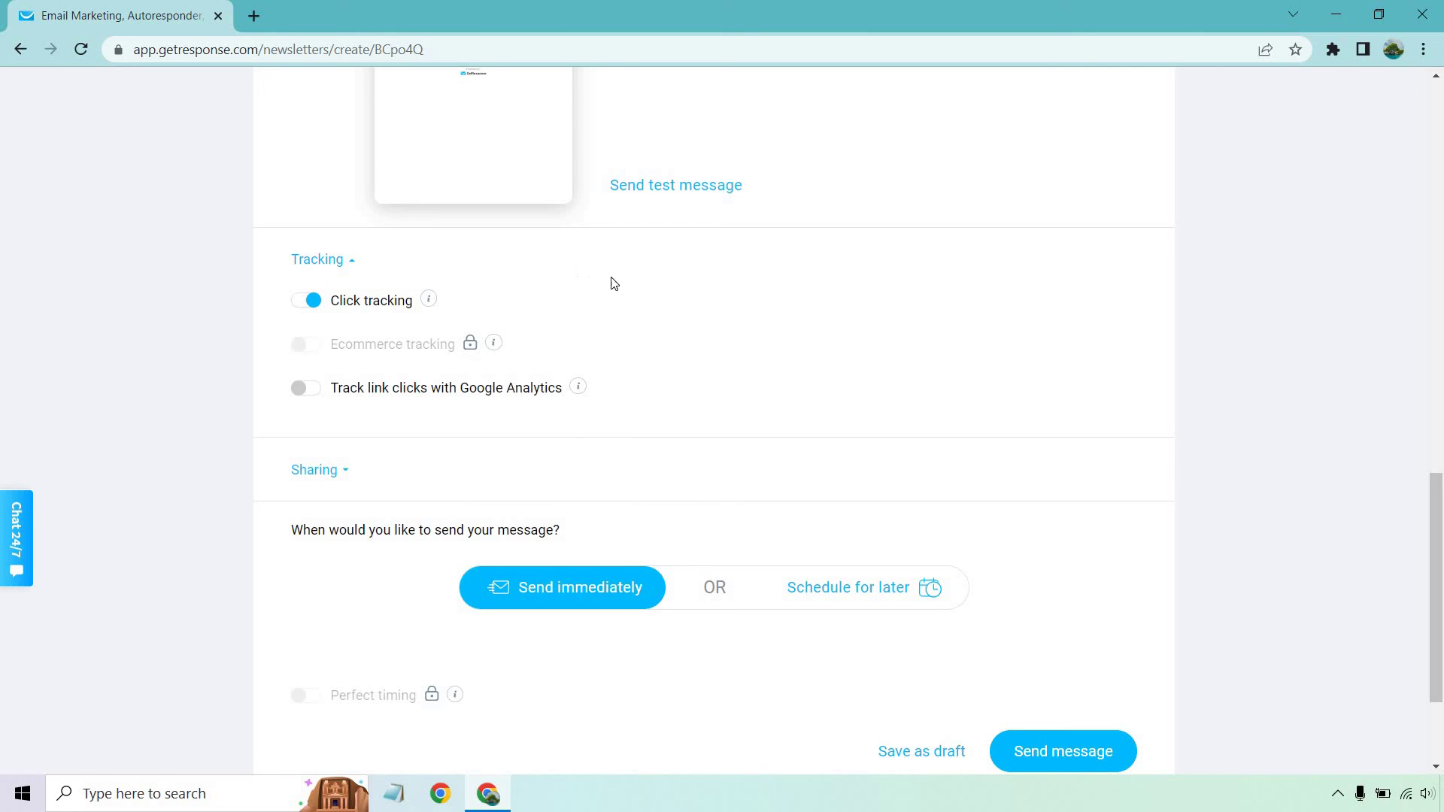
{"action": "mouse_move", "coordinate": [579, 390]}
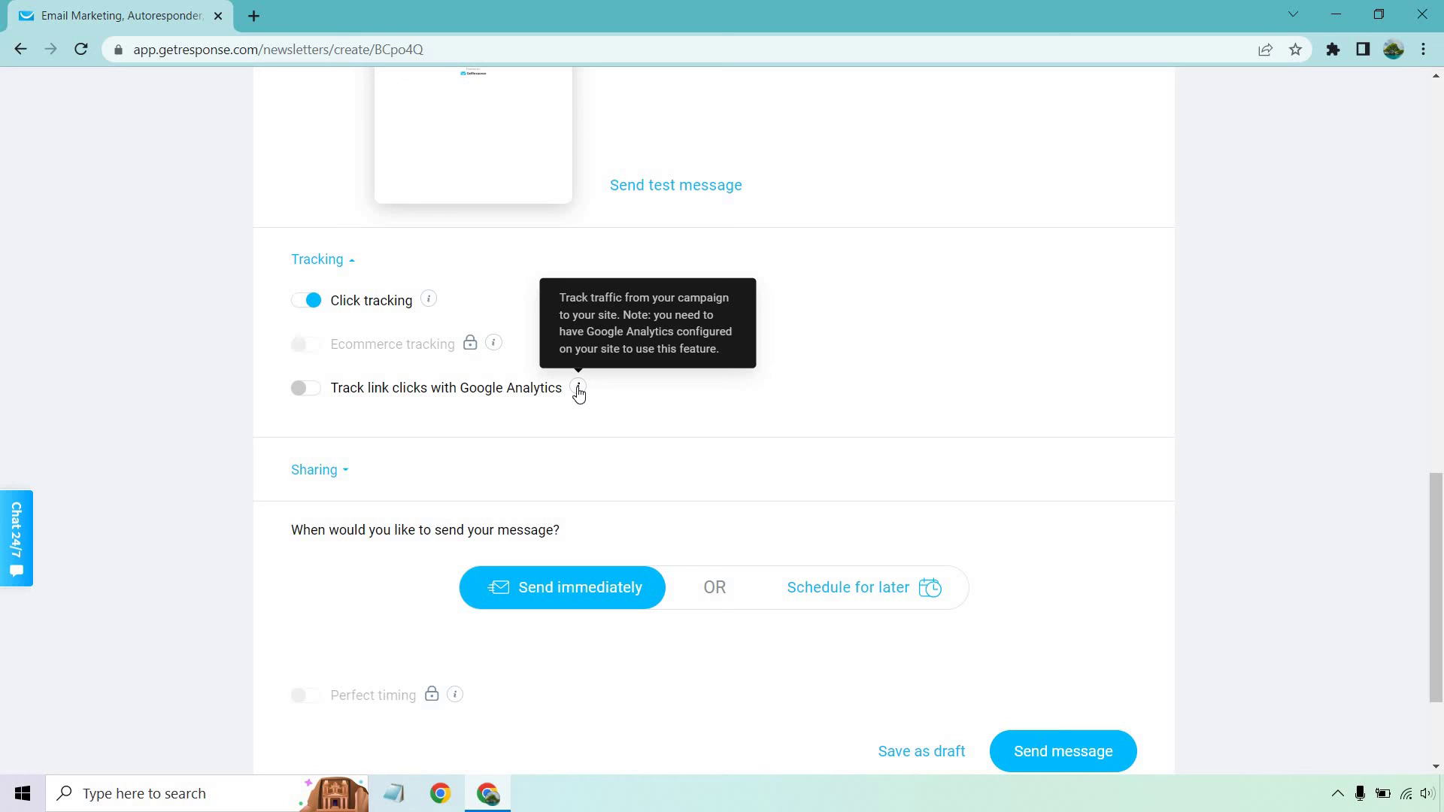
{"action": "left_click", "coordinate": [313, 474]}
{"action": "left_click", "coordinate": [314, 474]}
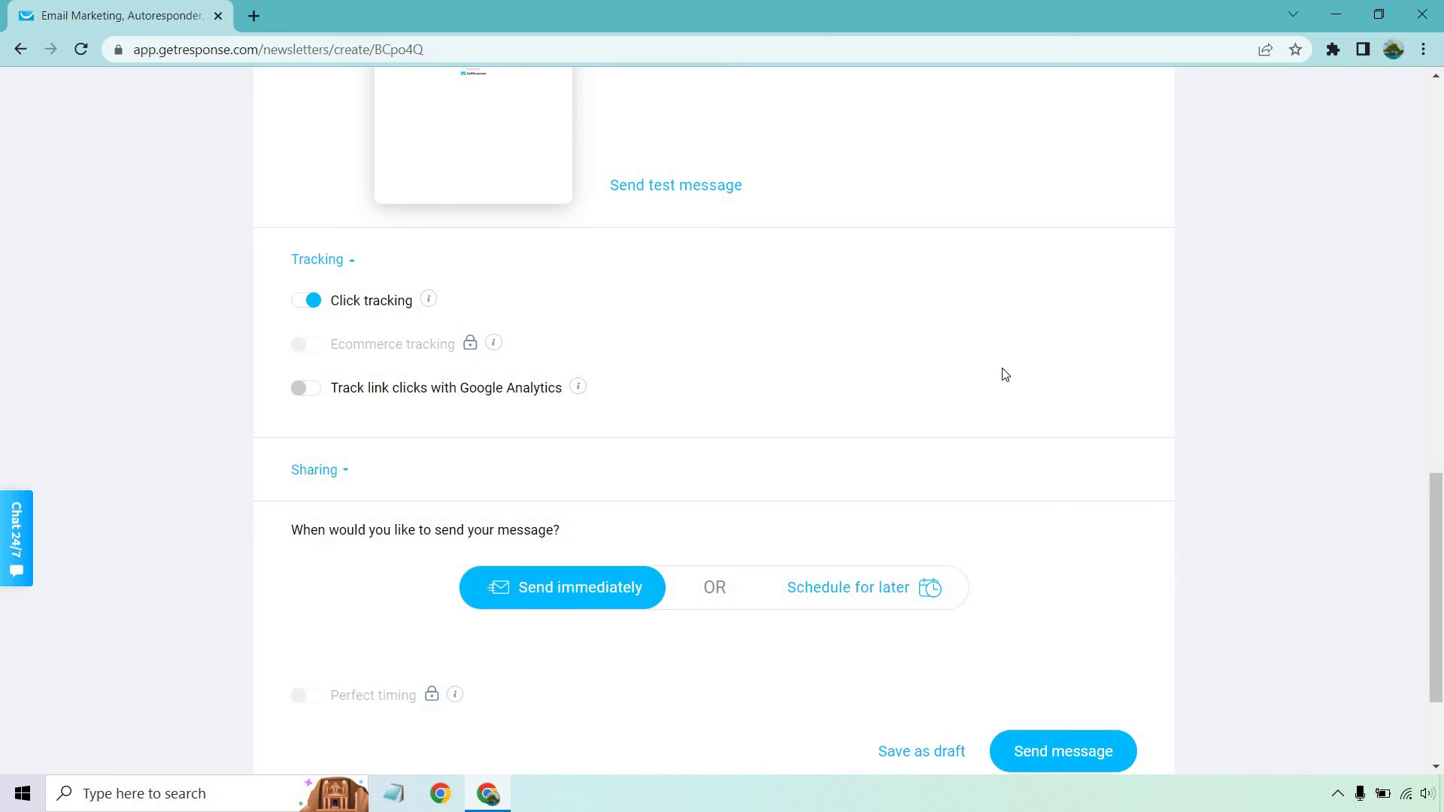
{"action": "scroll", "coordinate": [1001, 373], "scroll_direction": "down", "scroll_amount": 2}
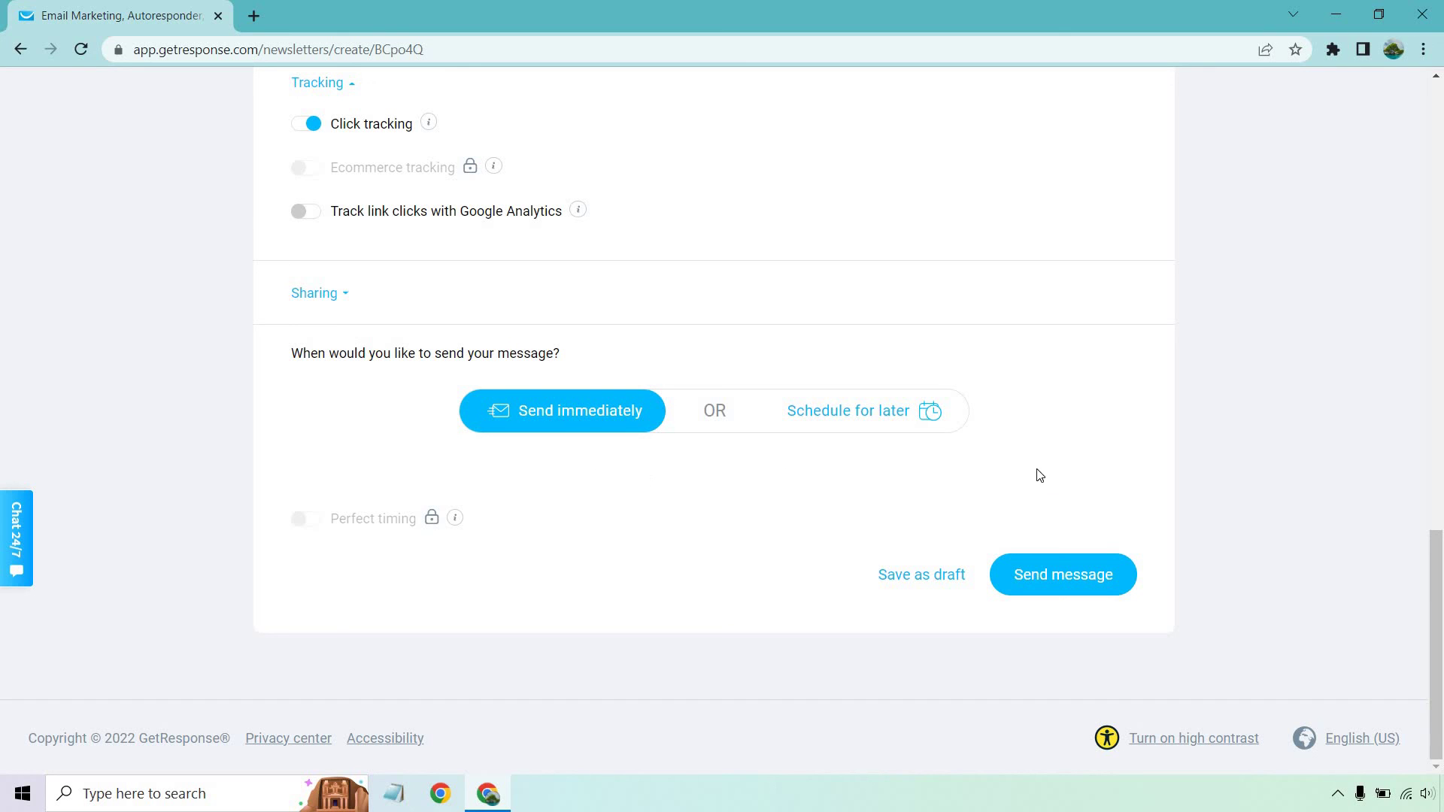
Send the newsletter immediately with Send message
{"action": "left_click", "coordinate": [1093, 579]}
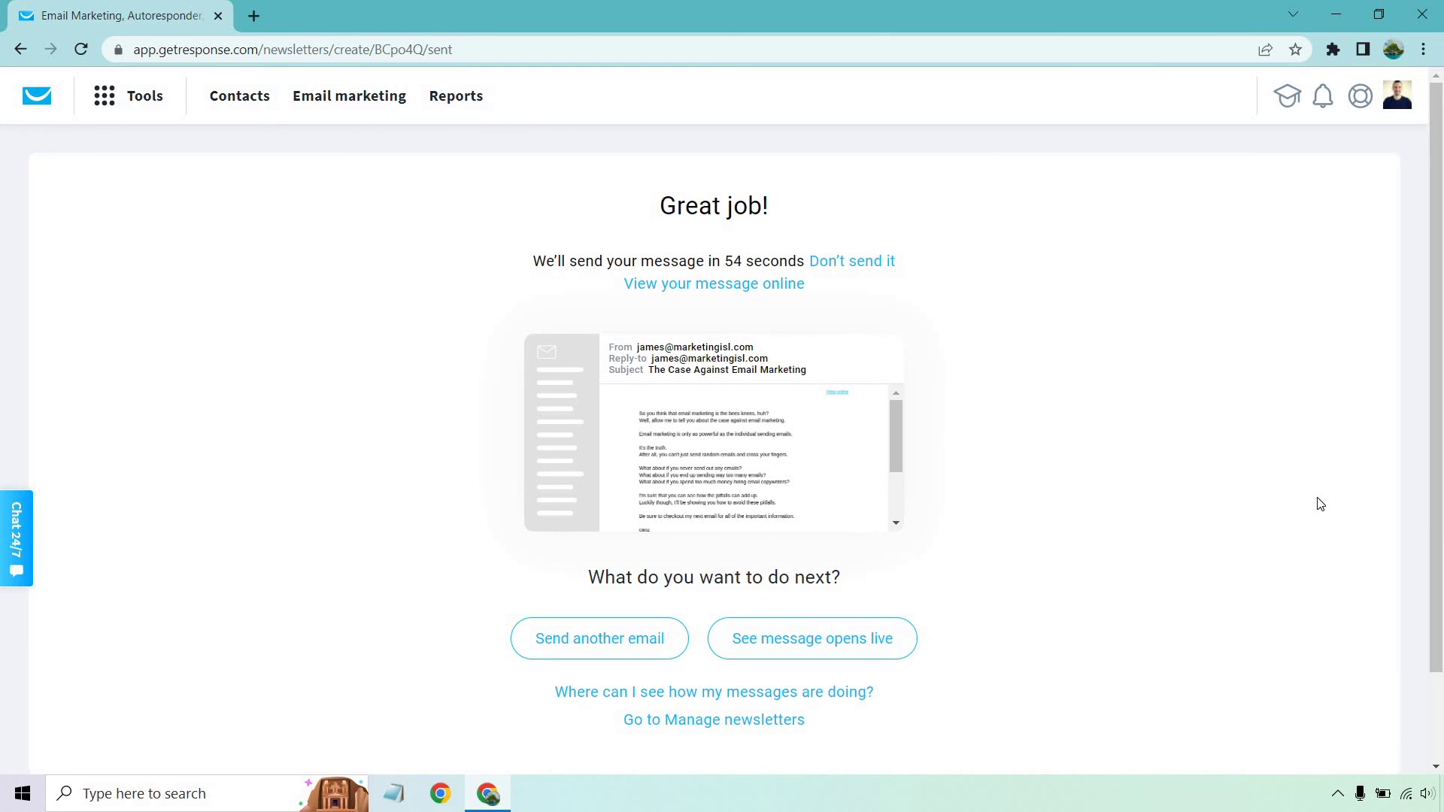